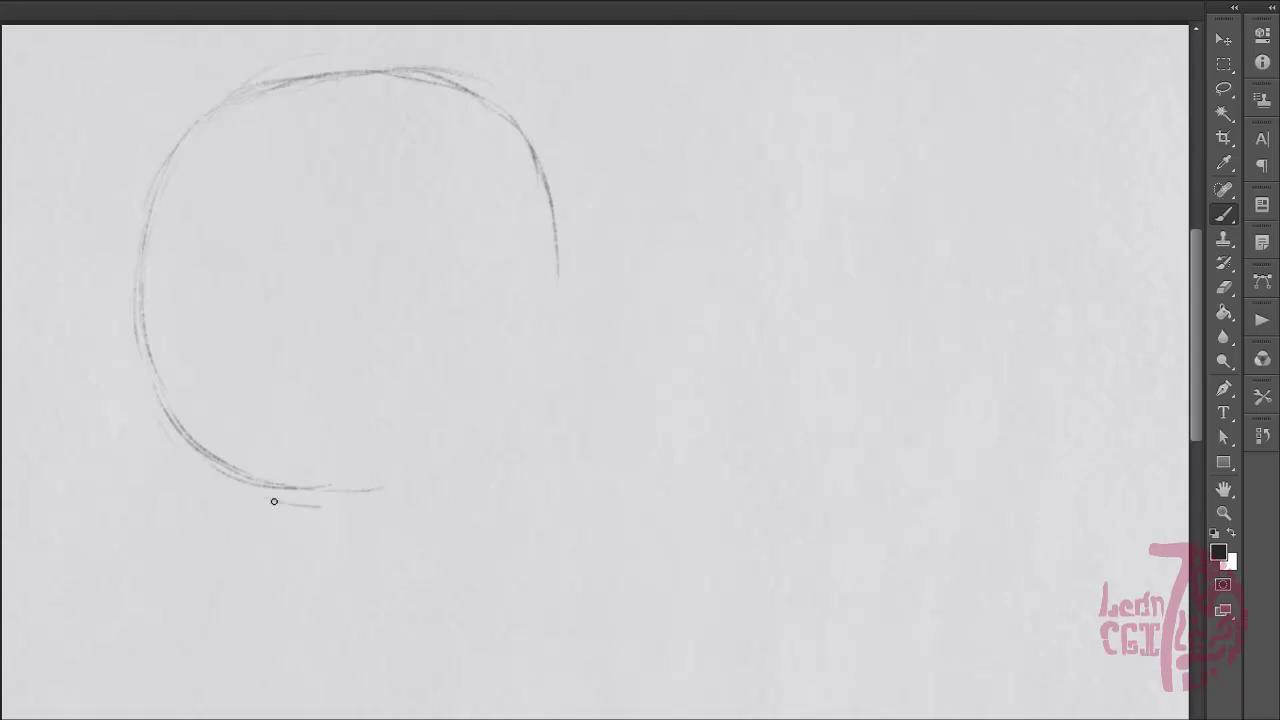
- Sketch a large round circle for the cranium, building up its outline with overlapping strokes
{"action": "mouse_move", "coordinate": [149, 204]}
{"action": "left_mouse_down"}
{"action": "mouse_move", "coordinate": [386, 69]}
{"action": "mouse_move", "coordinate": [460, 89]}
{"action": "mouse_move", "coordinate": [564, 252]}
{"action": "mouse_move", "coordinate": [450, 494]}
{"action": "left_mouse_up"}
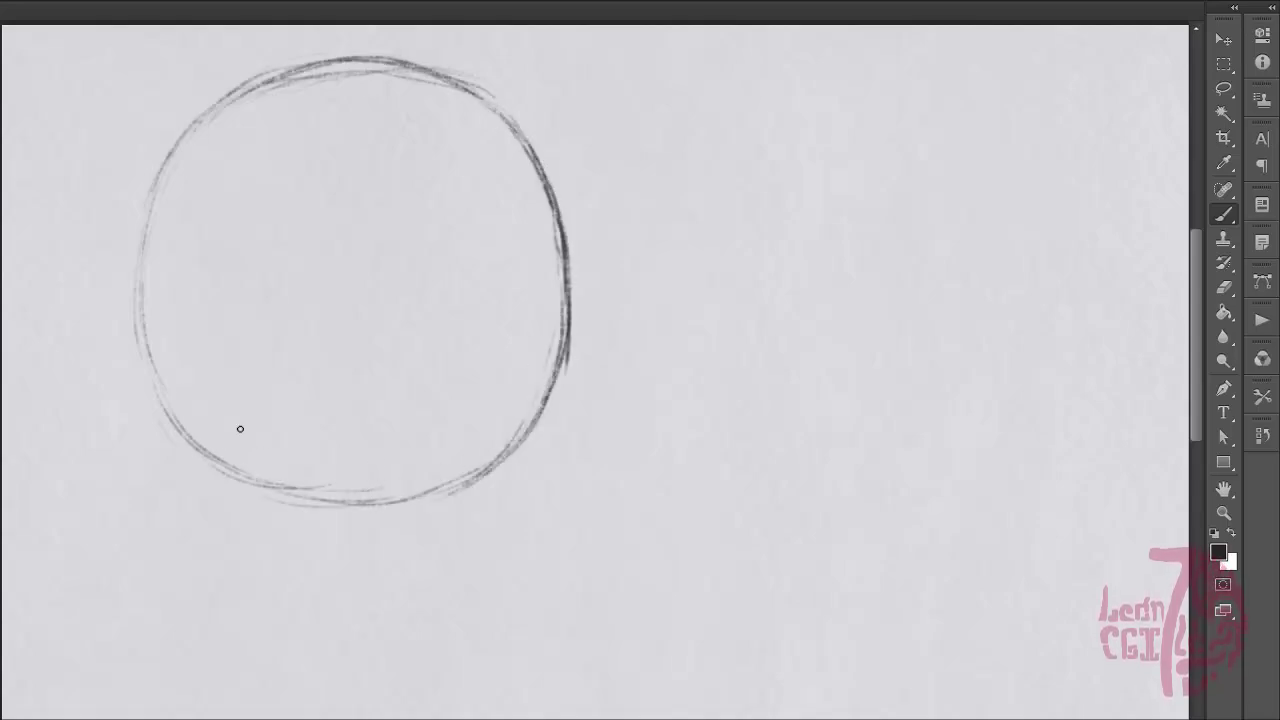
{"action": "left_click_drag", "start_coordinate": [168, 388], "coordinate": [326, 500]}
{"action": "mouse_move", "coordinate": [218, 453]}
{"action": "left_mouse_down"}
{"action": "mouse_move", "coordinate": [251, 477]}
{"action": "mouse_move", "coordinate": [402, 503]}
{"action": "left_mouse_up"}
{"action": "left_click_drag", "start_coordinate": [182, 417], "coordinate": [205, 140]}
- Draw a curved vertical centre line through the circle past its lower edge, plus brow and hairline guidelines across it
{"action": "mouse_move", "coordinate": [152, 192]}
{"action": "left_mouse_down"}
{"action": "mouse_move", "coordinate": [383, 68]}
{"action": "mouse_move", "coordinate": [487, 600]}
{"action": "mouse_move", "coordinate": [485, 705]}
{"action": "left_mouse_up"}
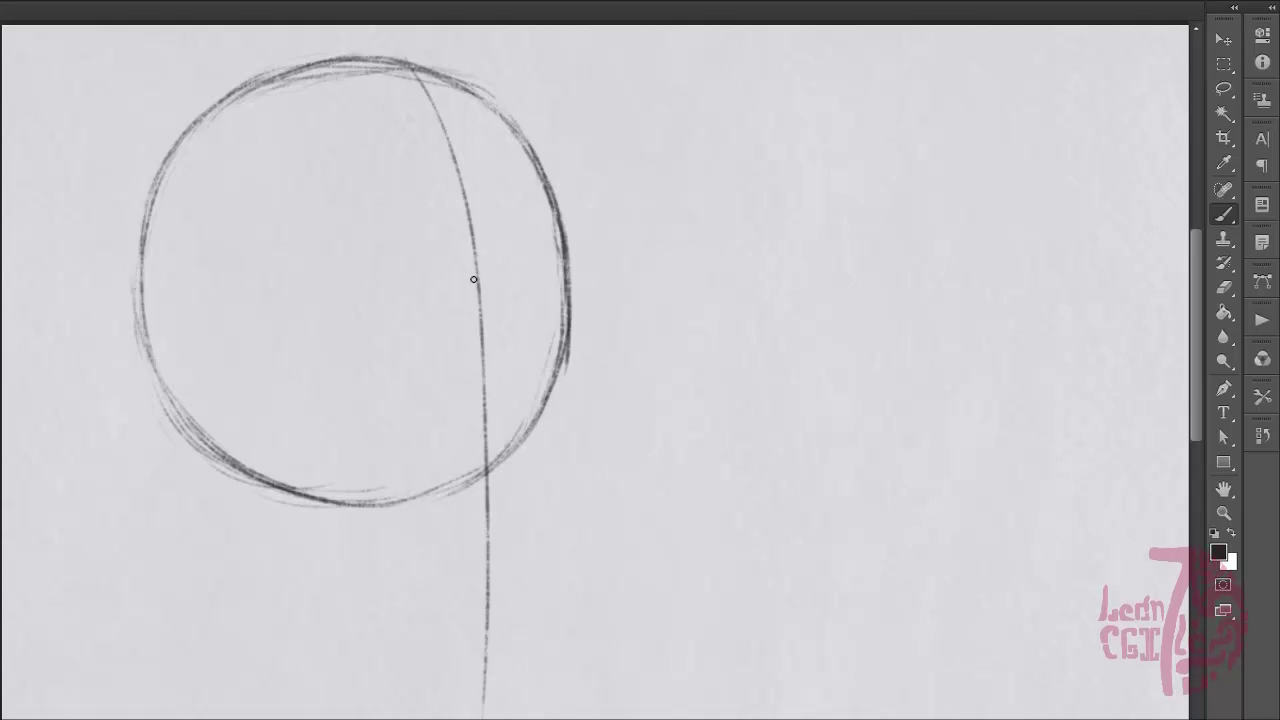
{"action": "left_click_drag", "start_coordinate": [208, 297], "coordinate": [560, 280]}
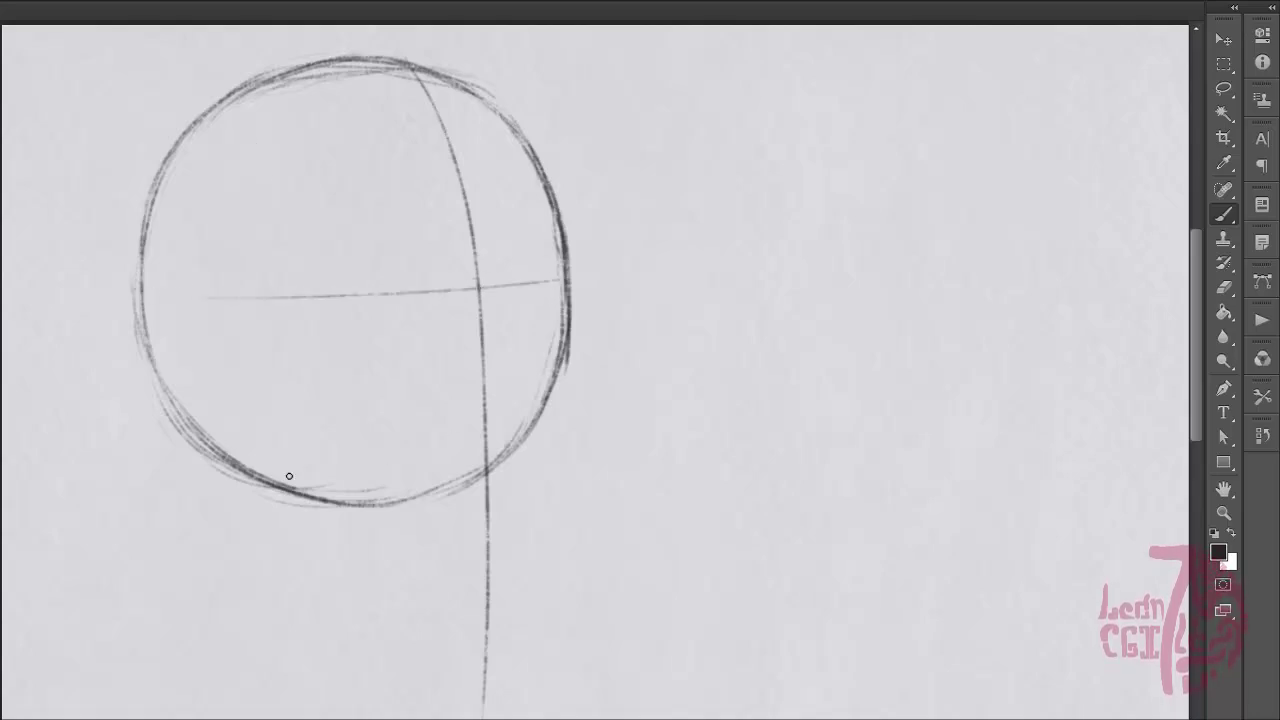
{"action": "left_click_drag", "start_coordinate": [212, 121], "coordinate": [470, 105]}
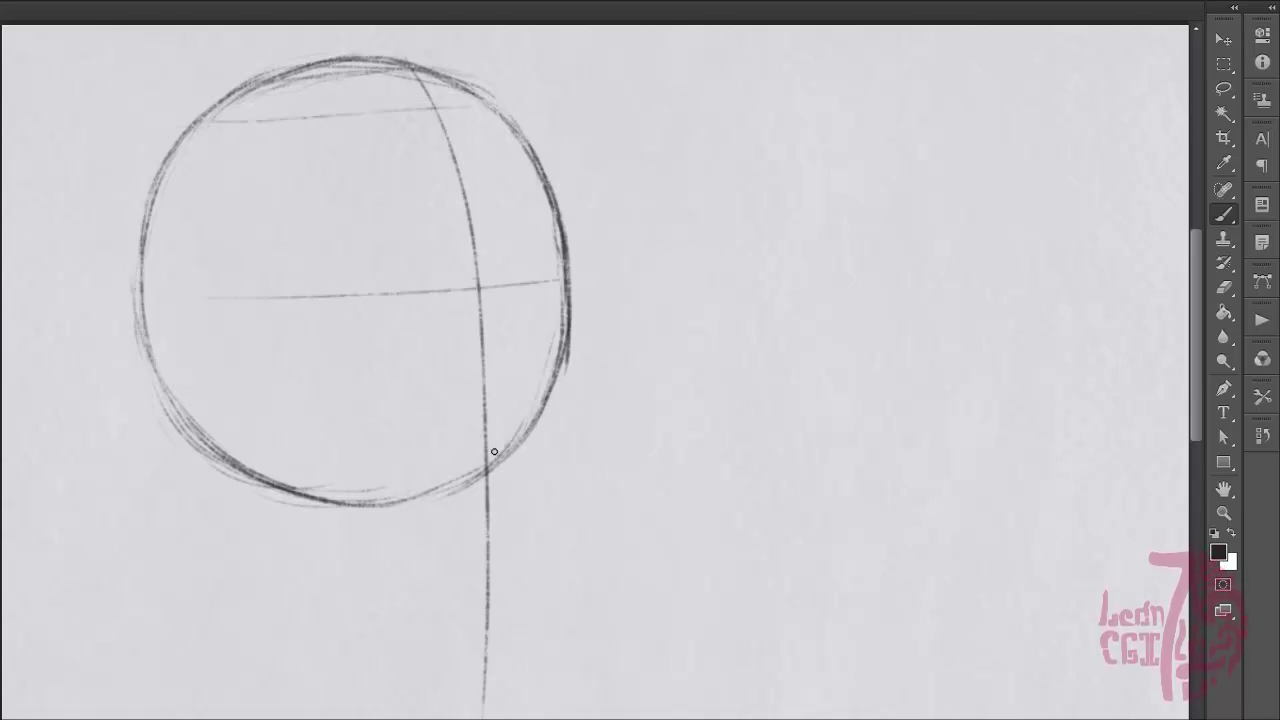
{"action": "left_click_drag", "start_coordinate": [236, 462], "coordinate": [567, 430]}
{"action": "key", "text": "ctrl+z"}
{"action": "key", "text": "ctrl+z"}
{"action": "left_click_drag", "start_coordinate": [275, 478], "coordinate": [531, 454]}
{"action": "key", "text": "ctrl+z"}
{"action": "left_click_drag", "start_coordinate": [240, 468], "coordinate": [499, 446]}
{"action": "key", "text": "ctrl+z"}
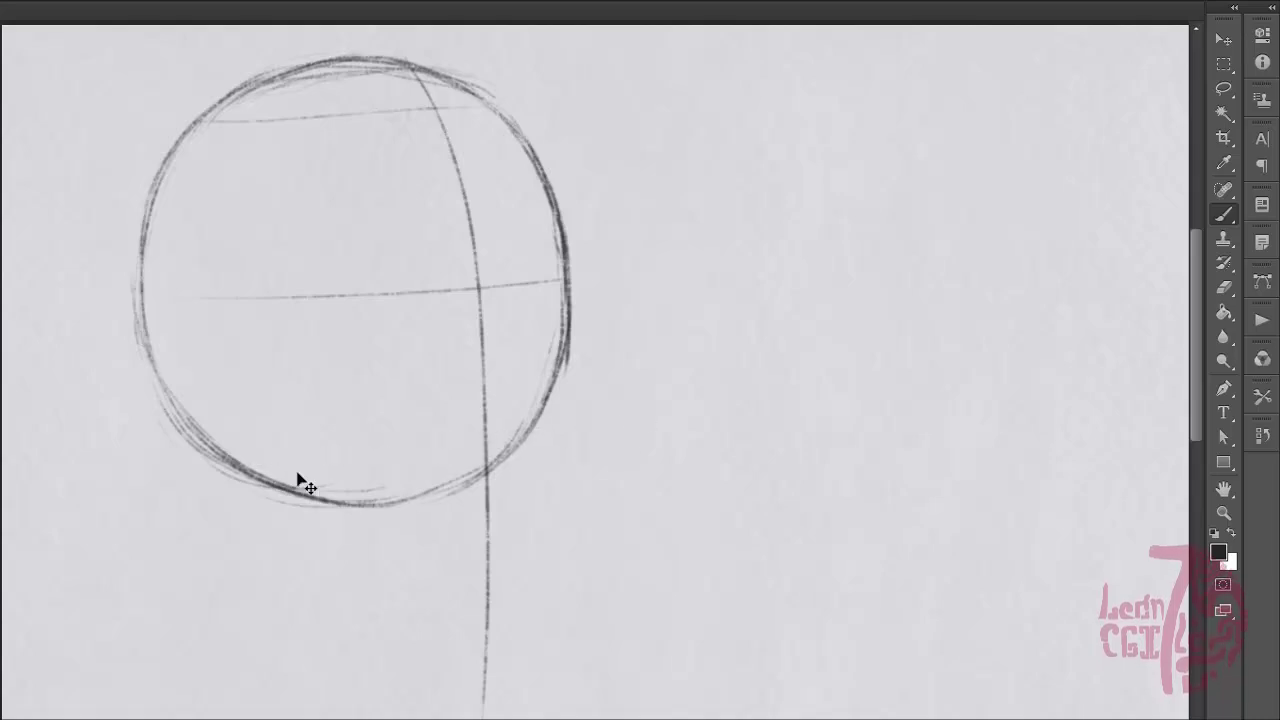
{"action": "left_click_drag", "start_coordinate": [242, 462], "coordinate": [574, 422]}
{"action": "key", "text": "ctrl+z"}
- Draw the nose-base guideline across the lower circle and sketch an oval for the near side plane of the head
{"action": "left_click_drag", "start_coordinate": [234, 463], "coordinate": [490, 452]}
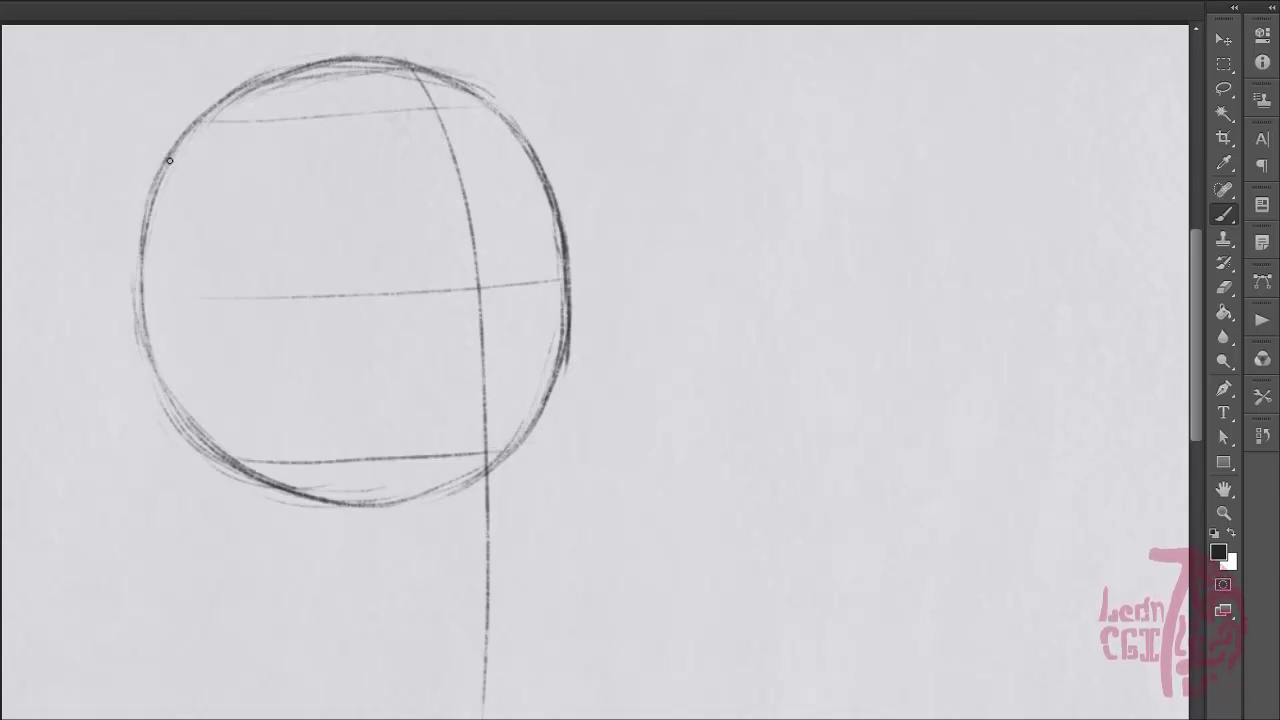
{"action": "mouse_move", "coordinate": [202, 130]}
{"action": "left_mouse_down"}
{"action": "mouse_move", "coordinate": [292, 170]}
{"action": "mouse_move", "coordinate": [273, 150]}
{"action": "mouse_move", "coordinate": [314, 242]}
{"action": "left_mouse_up"}
{"action": "left_click_drag", "start_coordinate": [275, 153], "coordinate": [306, 317]}
{"action": "left_click_drag", "start_coordinate": [296, 178], "coordinate": [296, 350]}
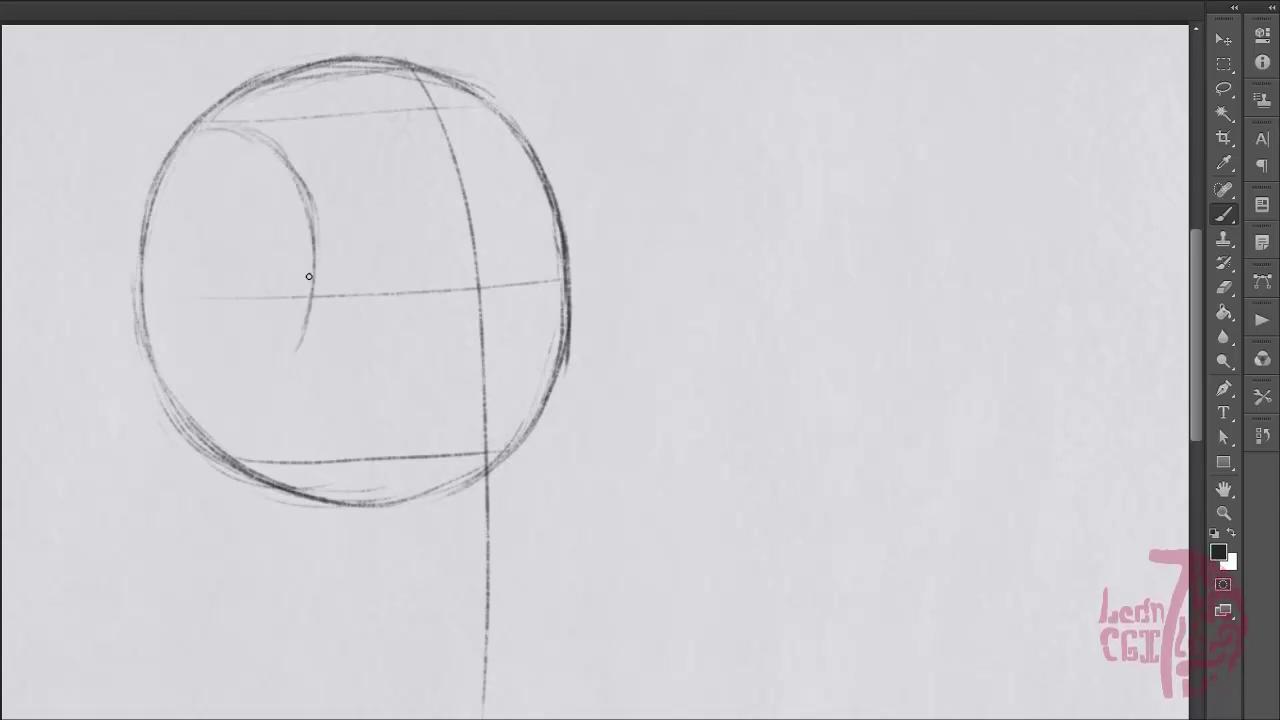
{"action": "mouse_move", "coordinate": [308, 278]}
{"action": "left_mouse_down"}
{"action": "mouse_move", "coordinate": [150, 320]}
{"action": "mouse_move", "coordinate": [287, 357]}
{"action": "left_mouse_up"}
{"action": "left_click_drag", "start_coordinate": [152, 340], "coordinate": [238, 415]}
{"action": "left_click_drag", "start_coordinate": [290, 358], "coordinate": [202, 413]}
{"action": "left_click_drag", "start_coordinate": [305, 297], "coordinate": [248, 398]}
{"action": "mouse_move", "coordinate": [148, 218]}
{"action": "left_mouse_down"}
{"action": "mouse_move", "coordinate": [191, 153]}
{"action": "mouse_move", "coordinate": [314, 300]}
{"action": "mouse_move", "coordinate": [215, 415]}
{"action": "left_mouse_up"}
- Draw a vertical ear line through the side oval to below the circle and mark the chin level on the centre line
{"action": "left_click_drag", "start_coordinate": [210, 172], "coordinate": [206, 400]}
{"action": "left_click_drag", "start_coordinate": [205, 144], "coordinate": [208, 405]}
{"action": "left_click_drag", "start_coordinate": [210, 477], "coordinate": [208, 524]}
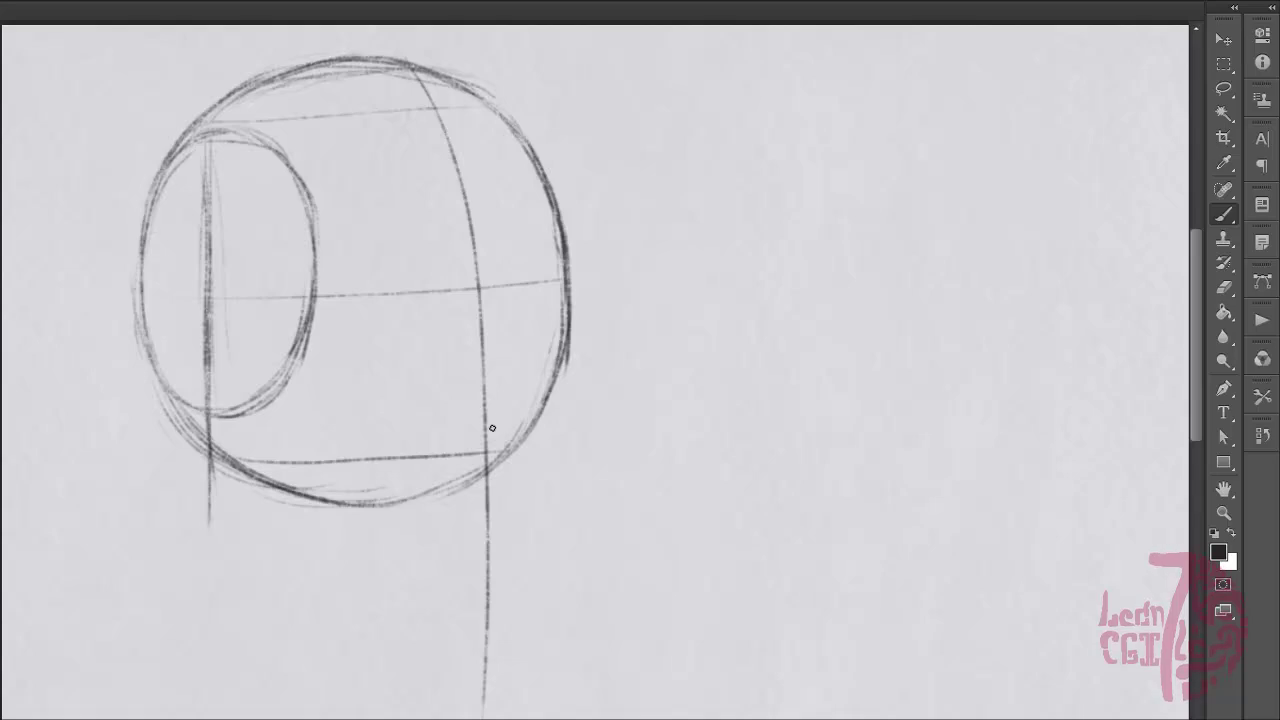
{"action": "left_click_drag", "start_coordinate": [470, 614], "coordinate": [512, 612]}
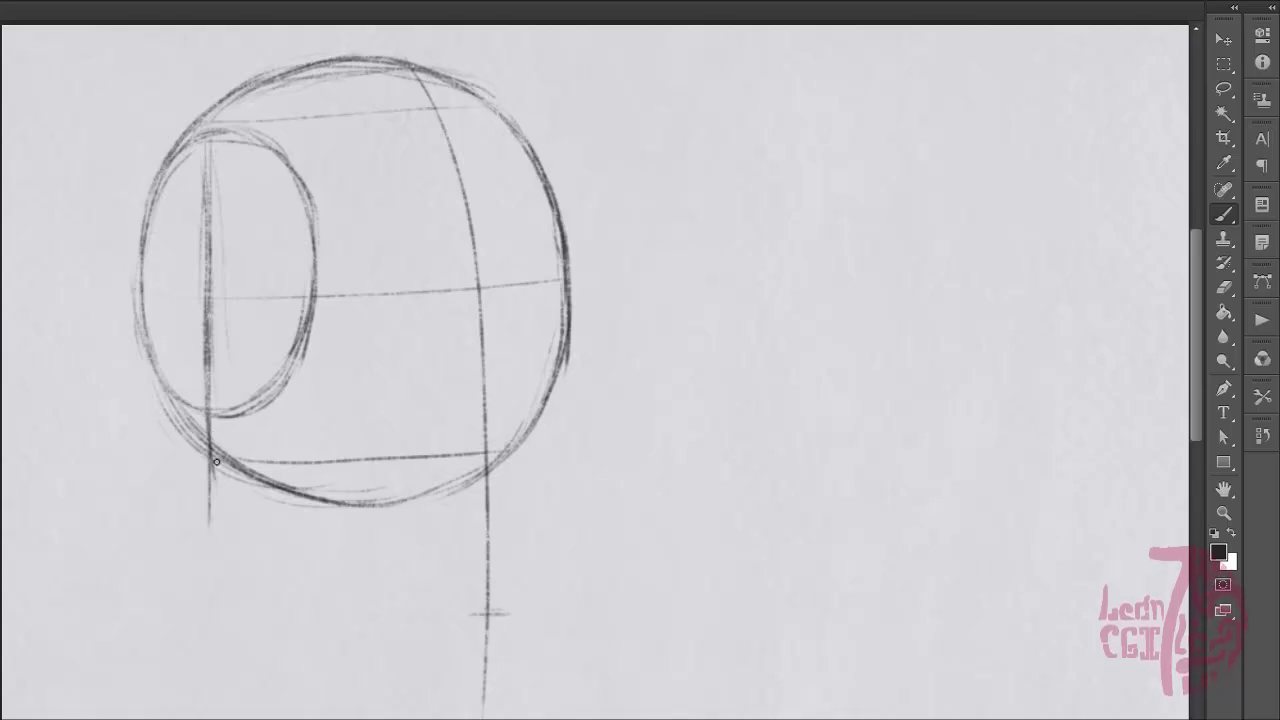
- Outline the jaw from the ear line down around its corner, along to the chin and up the chin's front
{"action": "left_click_drag", "start_coordinate": [208, 349], "coordinate": [230, 490]}
{"action": "left_click_drag", "start_coordinate": [209, 320], "coordinate": [234, 498]}
{"action": "left_click_drag", "start_coordinate": [225, 434], "coordinate": [237, 509]}
{"action": "mouse_move", "coordinate": [236, 500]}
{"action": "left_mouse_down"}
{"action": "mouse_move", "coordinate": [258, 540]}
{"action": "mouse_move", "coordinate": [371, 600]}
{"action": "mouse_move", "coordinate": [472, 614]}
{"action": "left_mouse_up"}
{"action": "mouse_move", "coordinate": [356, 590]}
{"action": "left_mouse_down"}
{"action": "mouse_move", "coordinate": [523, 611]}
{"action": "mouse_move", "coordinate": [529, 592]}
{"action": "mouse_move", "coordinate": [542, 598]}
{"action": "mouse_move", "coordinate": [538, 518]}
{"action": "left_mouse_up"}
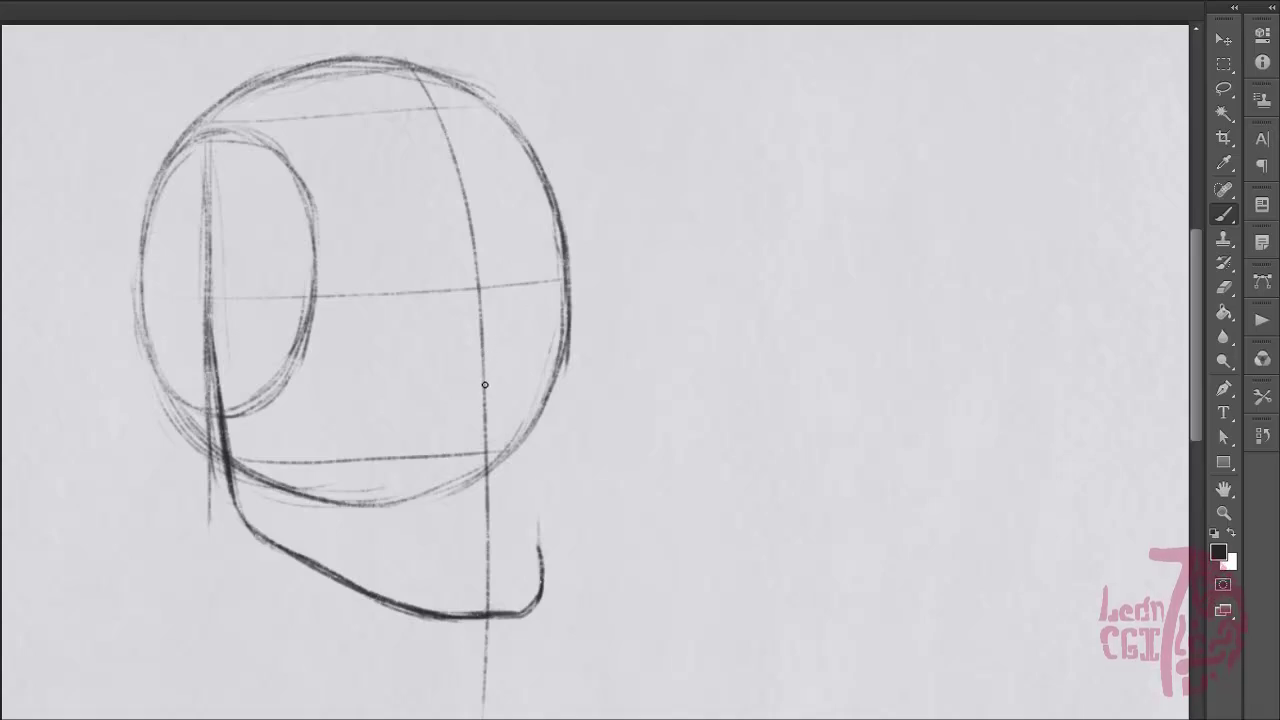
- Mark the divisions between brow and nose base on the centre line and draw the horizontal eye guideline
{"action": "key", "text": "e"}
{"action": "mouse_move", "coordinate": [489, 346]}
{"action": "left_mouse_down"}
{"action": "mouse_move", "coordinate": [485, 415]}
{"action": "mouse_move", "coordinate": [499, 380]}
{"action": "left_mouse_up"}
{"action": "key", "text": "ctrl+z"}
{"action": "key", "text": "b"}
{"action": "left_click_drag", "start_coordinate": [308, 353], "coordinate": [530, 349]}
{"action": "mouse_move", "coordinate": [345, 357]}
{"action": "left_mouse_down"}
{"action": "mouse_move", "coordinate": [566, 340]}
{"action": "mouse_move", "coordinate": [548, 350]}
{"action": "left_mouse_up"}
- Draw the far contour of the face from the brow over the cheekbone down to the chin, including the far eye socket
{"action": "mouse_move", "coordinate": [566, 286]}
{"action": "left_mouse_down"}
{"action": "mouse_move", "coordinate": [546, 327]}
{"action": "mouse_move", "coordinate": [560, 408]}
{"action": "left_mouse_up"}
{"action": "left_click_drag", "start_coordinate": [566, 330], "coordinate": [567, 422]}
{"action": "left_click_drag", "start_coordinate": [565, 362], "coordinate": [545, 458]}
{"action": "left_click_drag", "start_coordinate": [568, 388], "coordinate": [545, 462]}
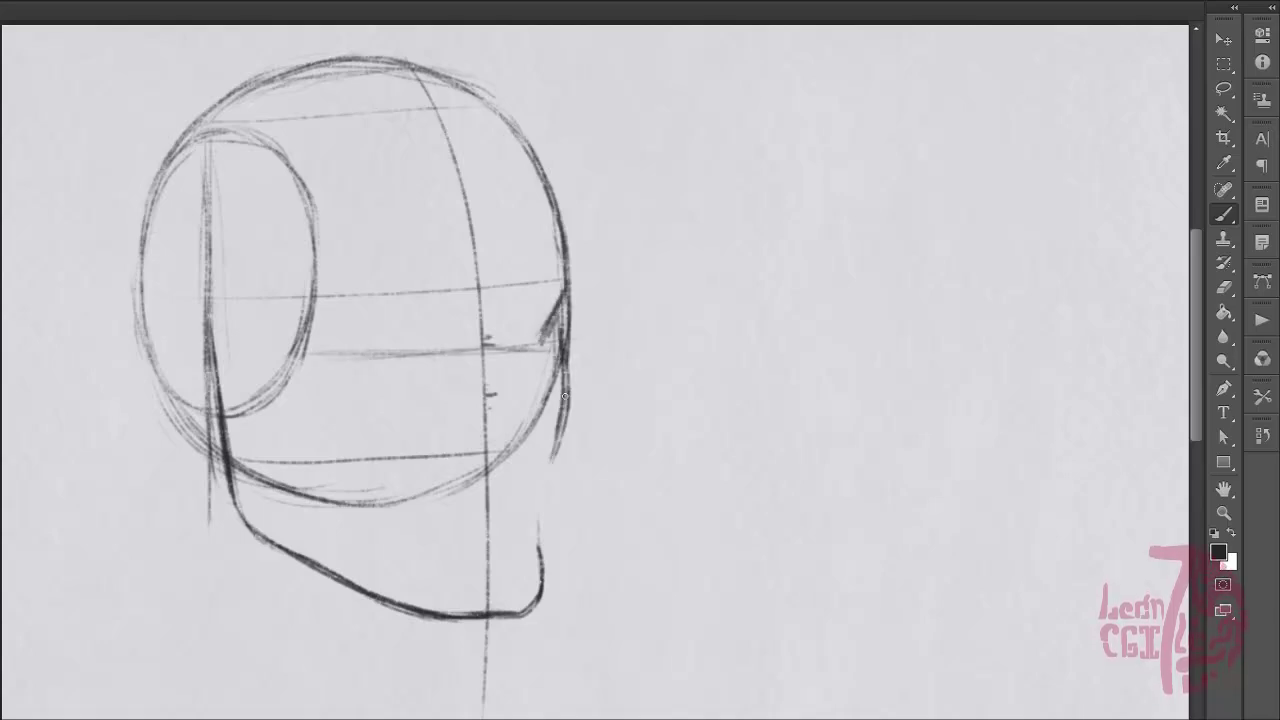
{"action": "left_click_drag", "start_coordinate": [562, 412], "coordinate": [540, 548]}
{"action": "left_click_drag", "start_coordinate": [562, 422], "coordinate": [550, 452]}
{"action": "left_click_drag", "start_coordinate": [566, 340], "coordinate": [538, 596]}
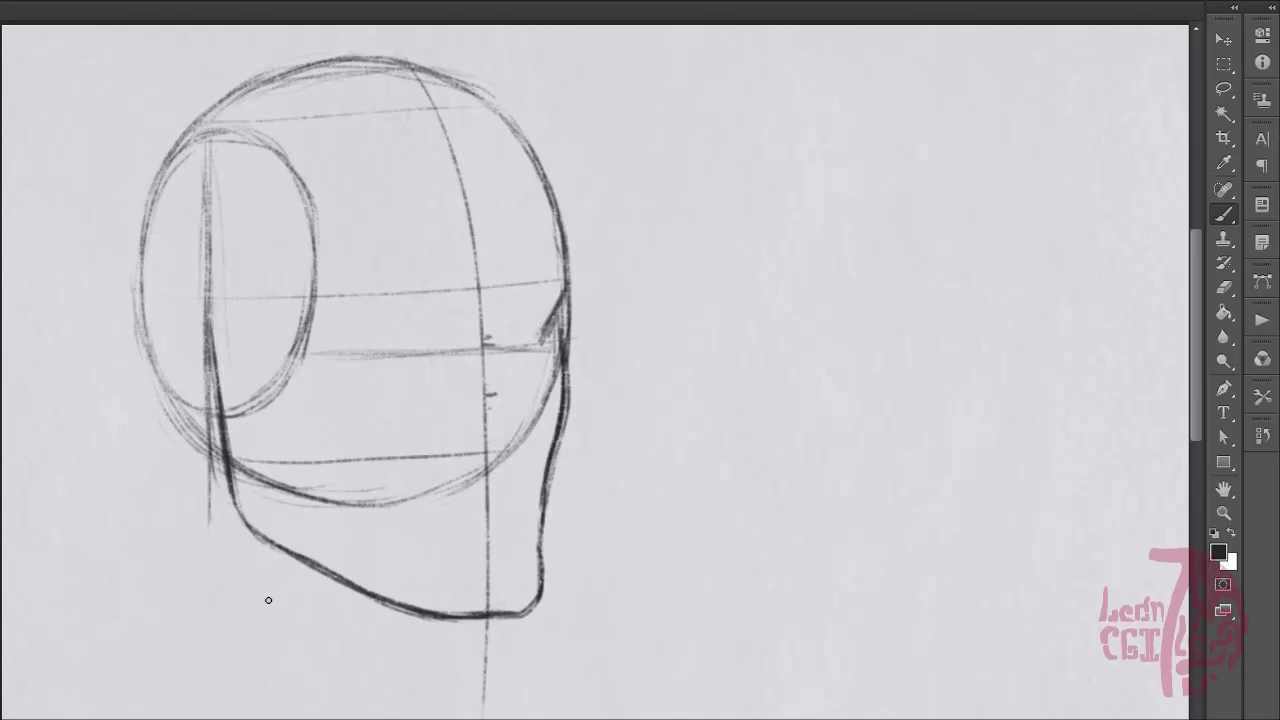
- Draw the ear behind the vertical ear line between brow and nose level, with its inner rim and folds
{"action": "mouse_move", "coordinate": [181, 263]}
{"action": "left_mouse_down"}
{"action": "mouse_move", "coordinate": [197, 300]}
{"action": "mouse_move", "coordinate": [183, 279]}
{"action": "mouse_move", "coordinate": [149, 348]}
{"action": "left_mouse_up"}
{"action": "mouse_move", "coordinate": [150, 308]}
{"action": "left_mouse_down"}
{"action": "mouse_move", "coordinate": [198, 297]}
{"action": "mouse_move", "coordinate": [155, 302]}
{"action": "mouse_move", "coordinate": [153, 354]}
{"action": "mouse_move", "coordinate": [213, 402]}
{"action": "left_mouse_up"}
{"action": "left_click_drag", "start_coordinate": [213, 402], "coordinate": [193, 413]}
{"action": "mouse_move", "coordinate": [182, 303]}
{"action": "left_mouse_down"}
{"action": "mouse_move", "coordinate": [205, 326]}
{"action": "mouse_move", "coordinate": [158, 338]}
{"action": "left_mouse_up"}
{"action": "mouse_move", "coordinate": [159, 337]}
{"action": "left_mouse_down"}
{"action": "mouse_move", "coordinate": [205, 324]}
{"action": "mouse_move", "coordinate": [205, 386]}
{"action": "mouse_move", "coordinate": [190, 360]}
{"action": "mouse_move", "coordinate": [168, 400]}
{"action": "mouse_move", "coordinate": [190, 400]}
{"action": "left_mouse_up"}
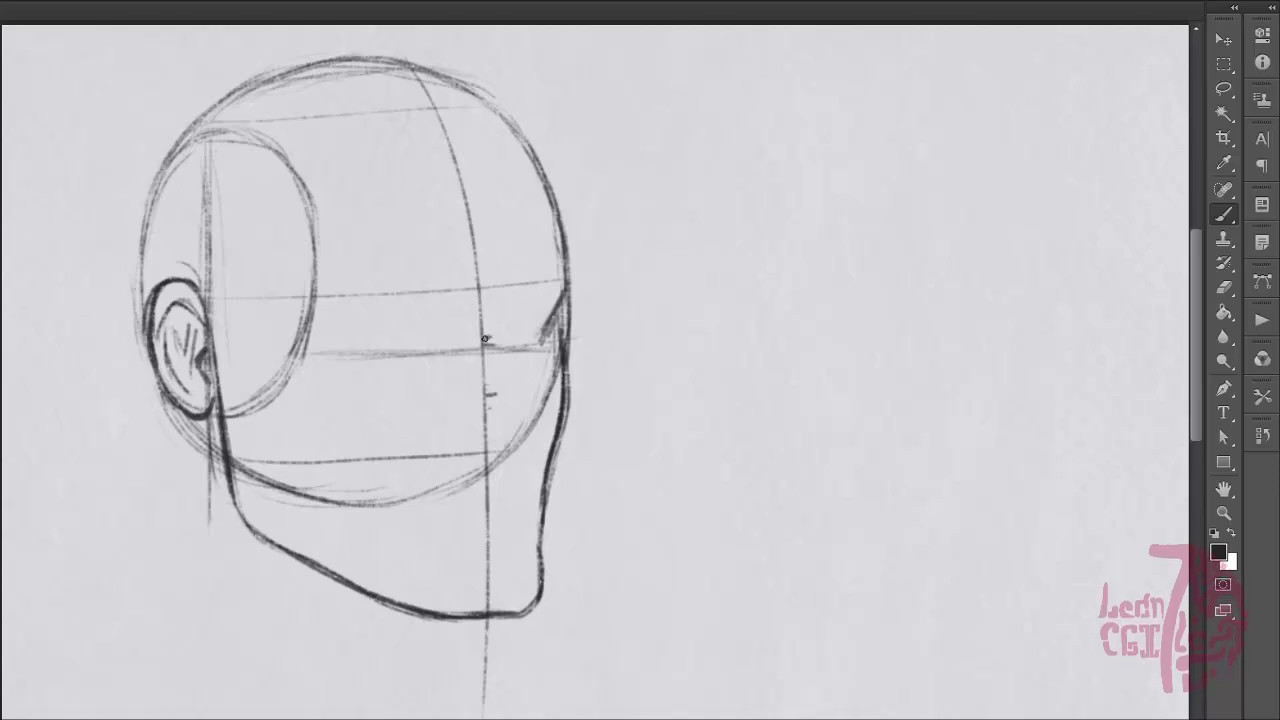
- Erase the upper division mark beside the centre line and sketch the brow ridge with the near outer eye-socket planes
{"action": "key", "text": "e"}
{"action": "left_click_drag", "start_coordinate": [492, 335], "coordinate": [500, 325]}
{"action": "key", "text": "b"}
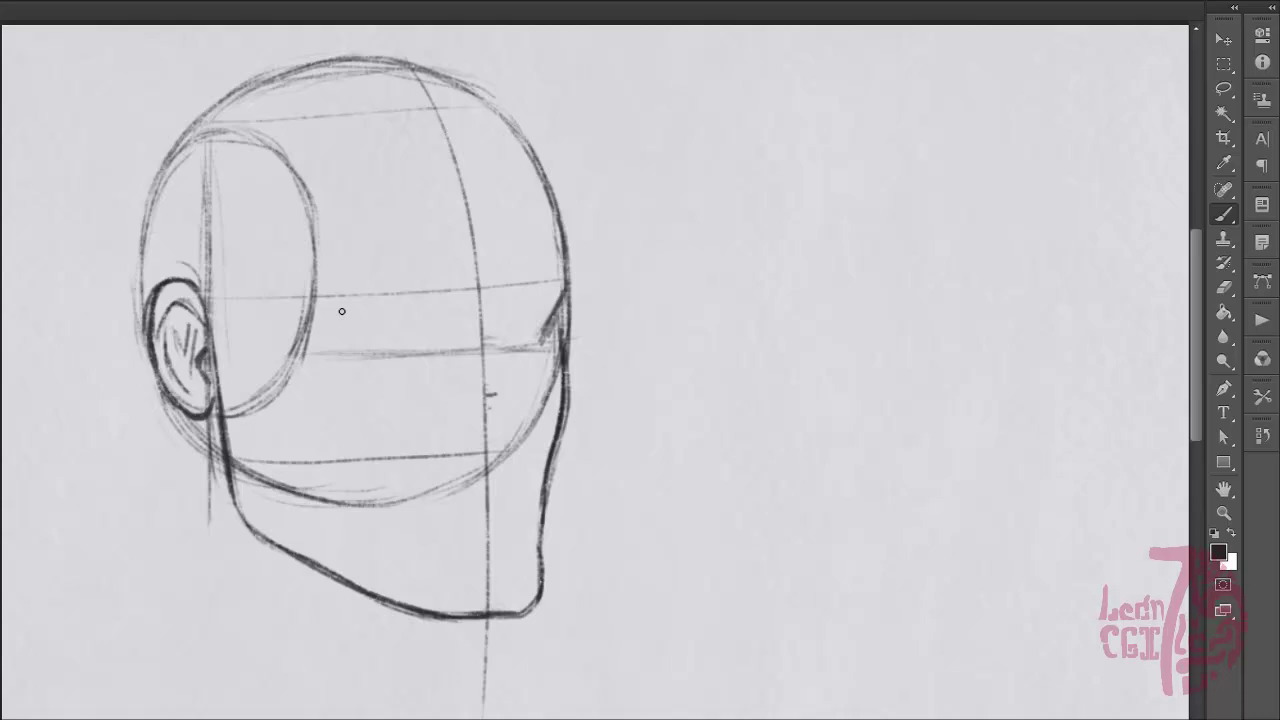
{"action": "mouse_move", "coordinate": [318, 245]}
{"action": "left_mouse_down"}
{"action": "mouse_move", "coordinate": [352, 318]}
{"action": "mouse_move", "coordinate": [400, 290]}
{"action": "mouse_move", "coordinate": [563, 285]}
{"action": "left_mouse_up"}
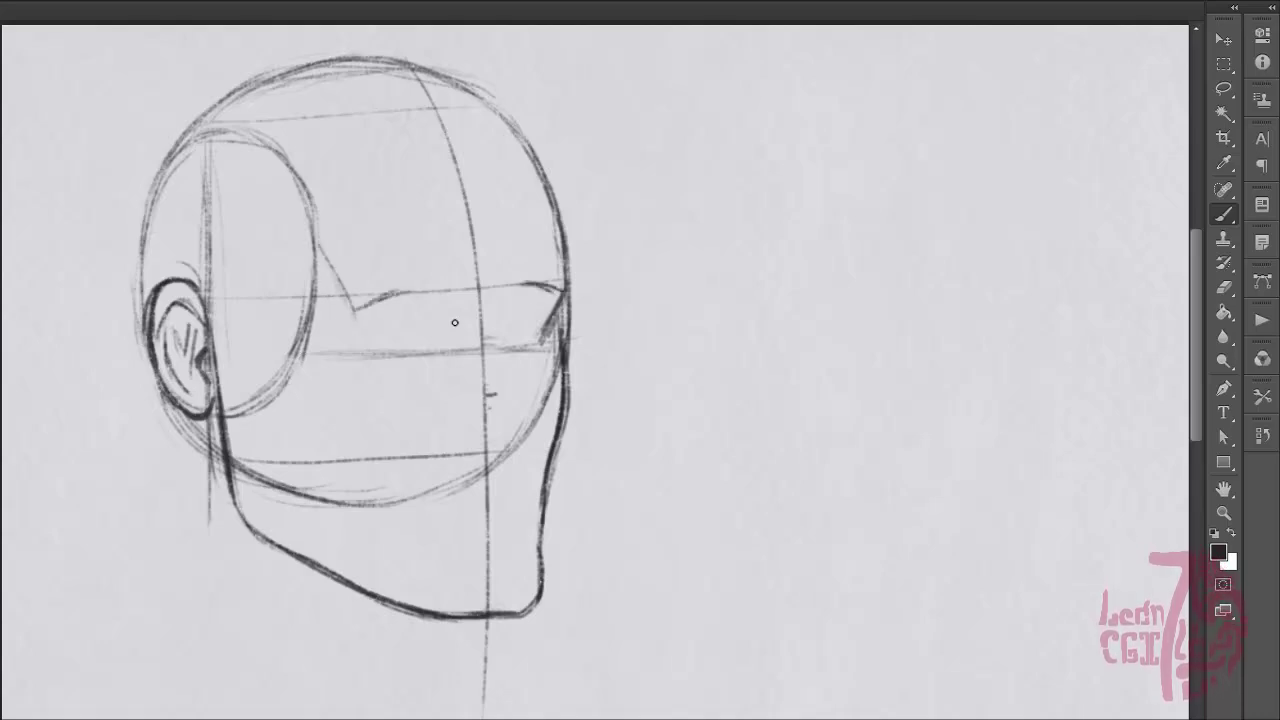
{"action": "mouse_move", "coordinate": [353, 310]}
{"action": "left_mouse_down"}
{"action": "mouse_move", "coordinate": [336, 354]}
{"action": "mouse_move", "coordinate": [310, 320]}
{"action": "left_mouse_up"}
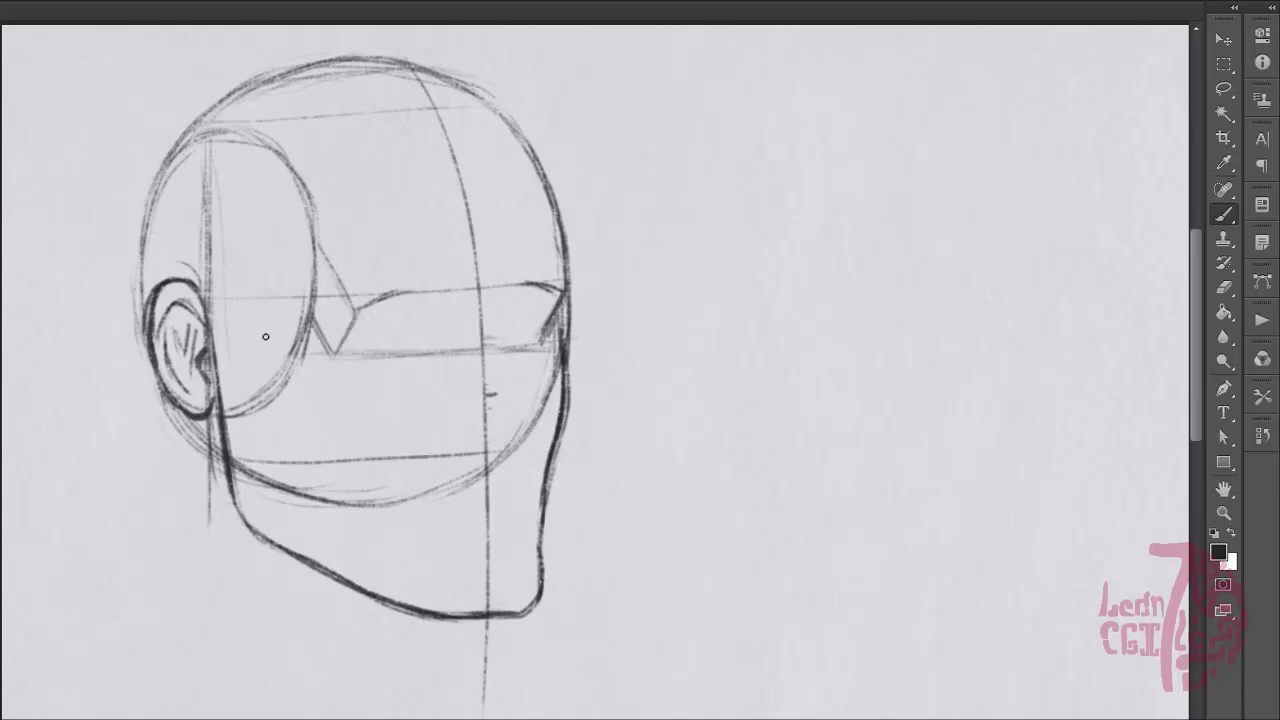
{"action": "left_click_drag", "start_coordinate": [230, 302], "coordinate": [333, 469]}
{"action": "left_click_drag", "start_coordinate": [238, 308], "coordinate": [375, 530]}
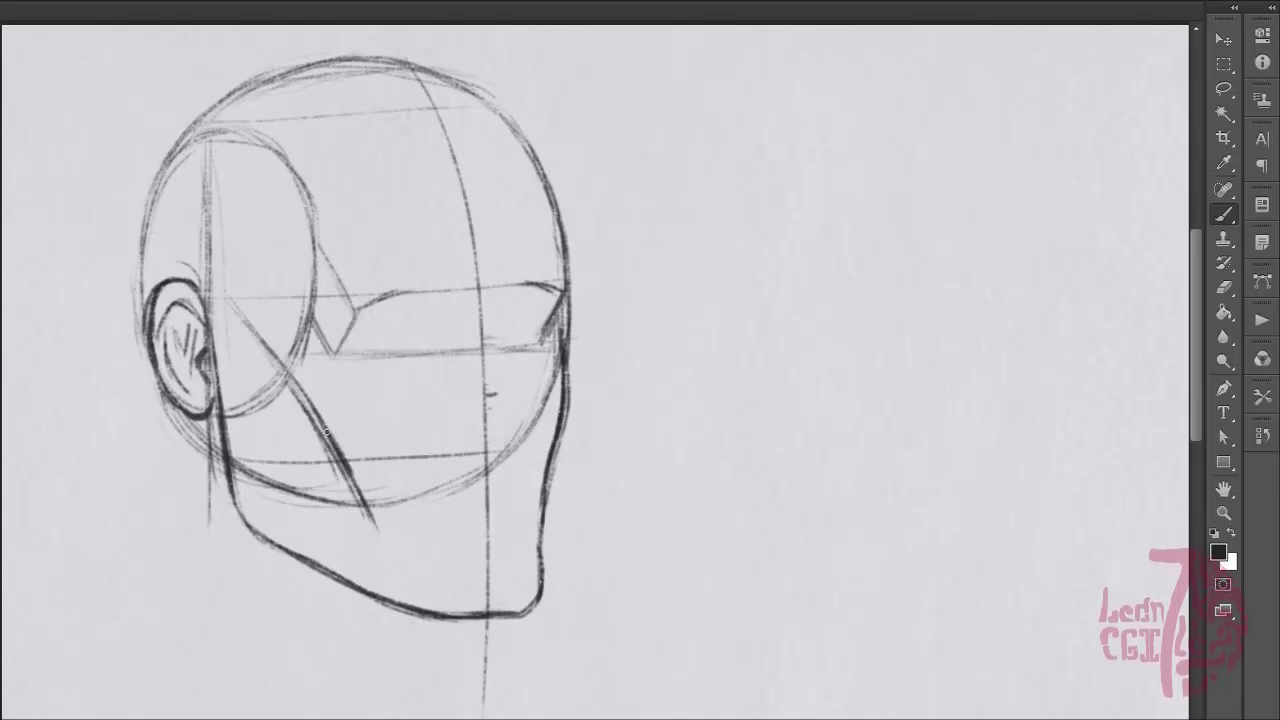
{"action": "left_click_drag", "start_coordinate": [326, 431], "coordinate": [414, 604]}
{"action": "mouse_move", "coordinate": [212, 295]}
{"action": "left_mouse_down"}
{"action": "mouse_move", "coordinate": [355, 490]}
{"action": "mouse_move", "coordinate": [412, 604]}
{"action": "mouse_move", "coordinate": [231, 310]}
{"action": "left_mouse_up"}
{"action": "key", "text": "e"}
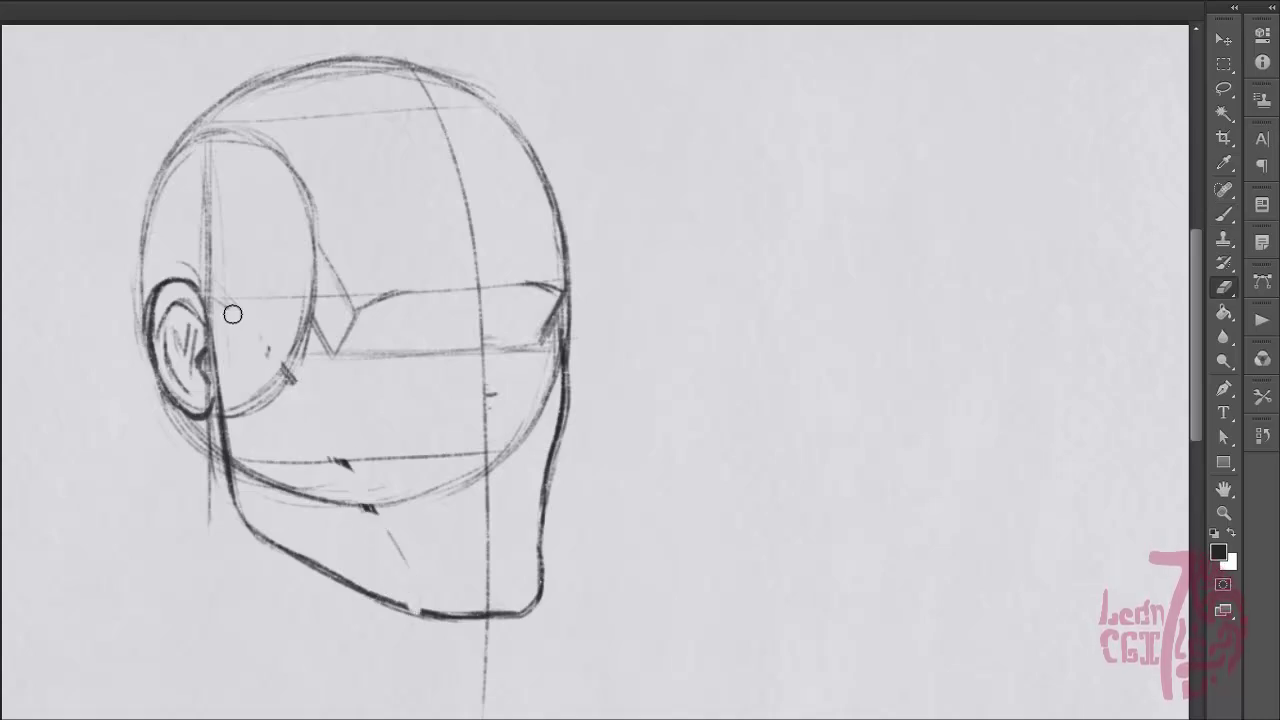
{"action": "key", "text": "b"}
{"action": "left_click_drag", "start_coordinate": [394, 606], "coordinate": [422, 609]}
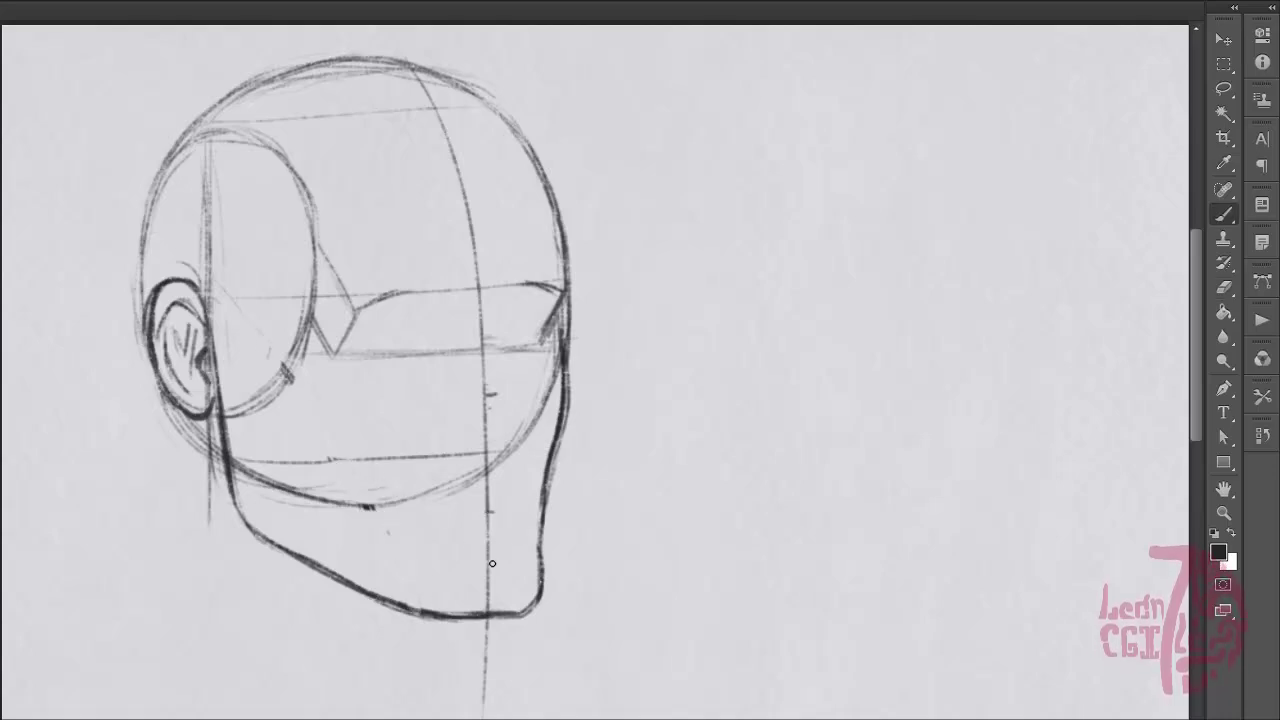
- Mark the lower-face divisions on the centre line and draw the cheek plane edge from the ear curving down to the chin
{"action": "left_click_drag", "start_coordinate": [489, 553], "coordinate": [503, 552]}
{"action": "mouse_move", "coordinate": [486, 509]}
{"action": "left_mouse_down"}
{"action": "mouse_move", "coordinate": [498, 508]}
{"action": "mouse_move", "coordinate": [455, 531]}
{"action": "mouse_move", "coordinate": [379, 463]}
{"action": "left_mouse_up"}
{"action": "left_click_drag", "start_coordinate": [208, 283], "coordinate": [386, 474]}
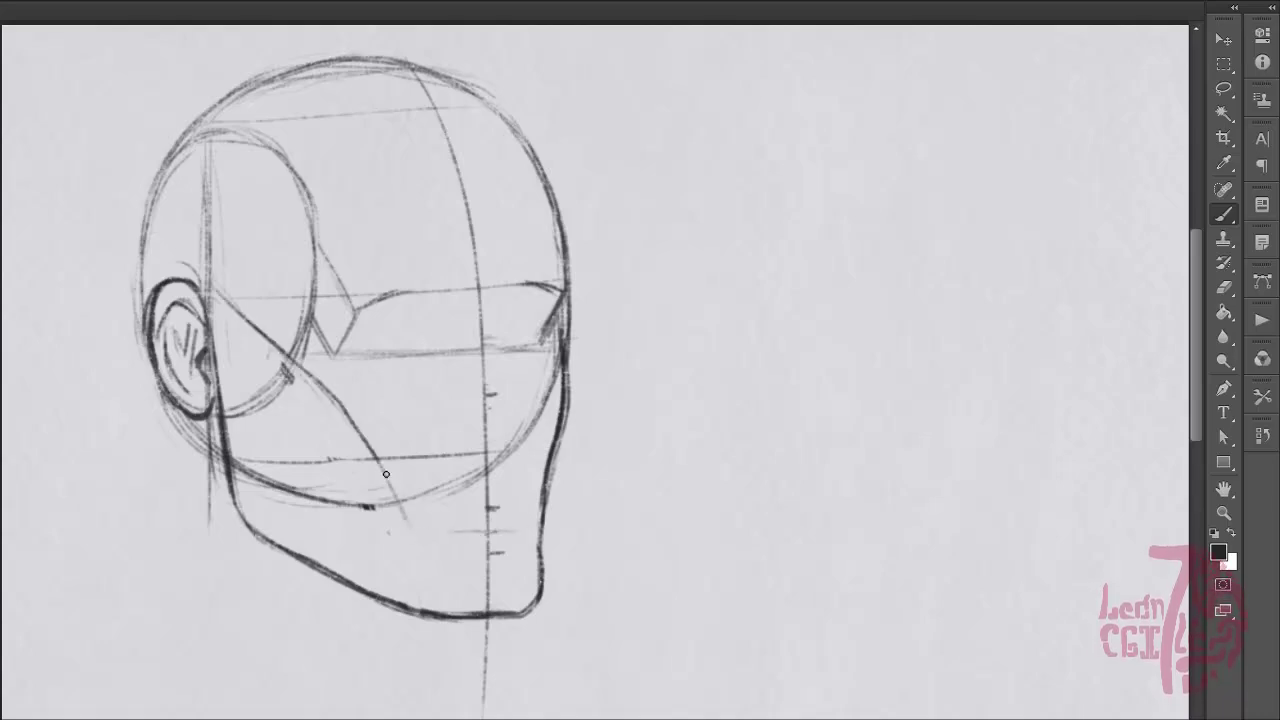
{"action": "mouse_move", "coordinate": [272, 344]}
{"action": "left_mouse_down"}
{"action": "mouse_move", "coordinate": [418, 540]}
{"action": "mouse_move", "coordinate": [425, 602]}
{"action": "left_mouse_up"}
{"action": "left_click_drag", "start_coordinate": [405, 515], "coordinate": [428, 610]}
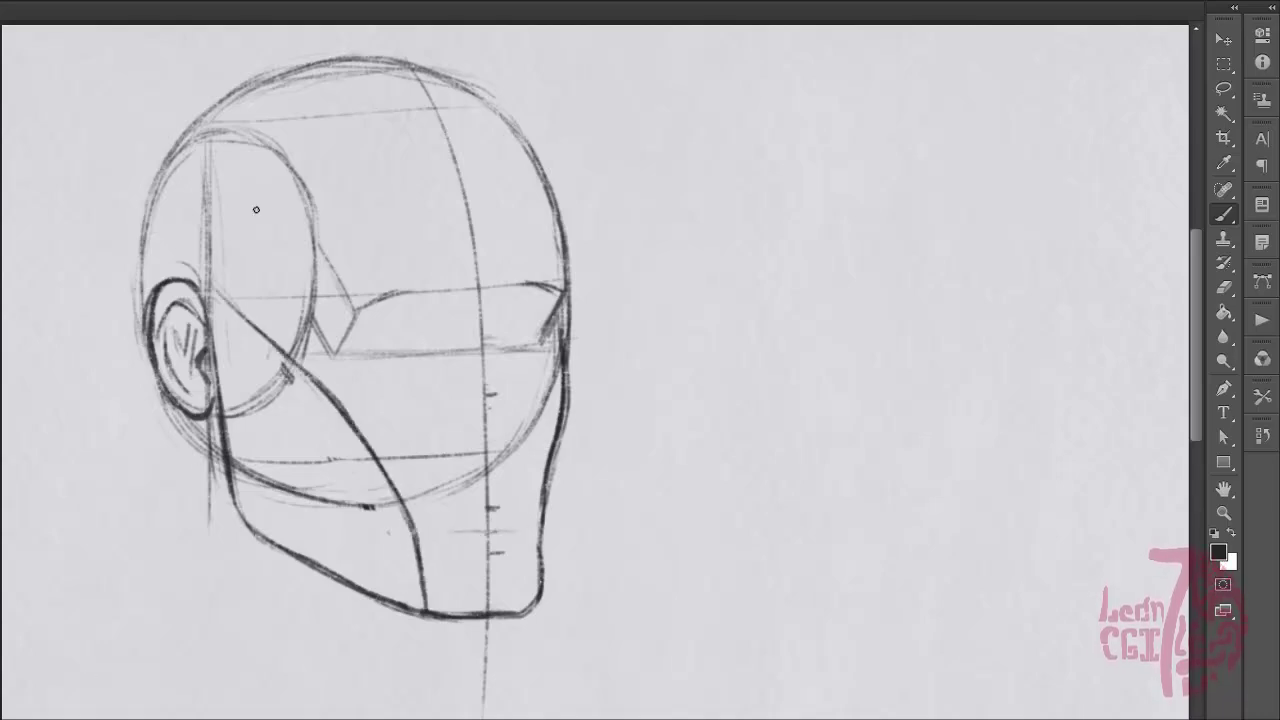
- Draw an inner jaw plane edge parallel to the jawline and add the crease and centre strokes of the chin
{"action": "left_click_drag", "start_coordinate": [232, 342], "coordinate": [262, 480]}
{"action": "mouse_move", "coordinate": [240, 390]}
{"action": "left_mouse_down"}
{"action": "mouse_move", "coordinate": [272, 514]}
{"action": "mouse_move", "coordinate": [346, 557]}
{"action": "left_mouse_up"}
{"action": "mouse_move", "coordinate": [272, 512]}
{"action": "left_mouse_down"}
{"action": "mouse_move", "coordinate": [424, 592]}
{"action": "mouse_move", "coordinate": [540, 562]}
{"action": "mouse_move", "coordinate": [494, 572]}
{"action": "mouse_move", "coordinate": [522, 553]}
{"action": "left_mouse_up"}
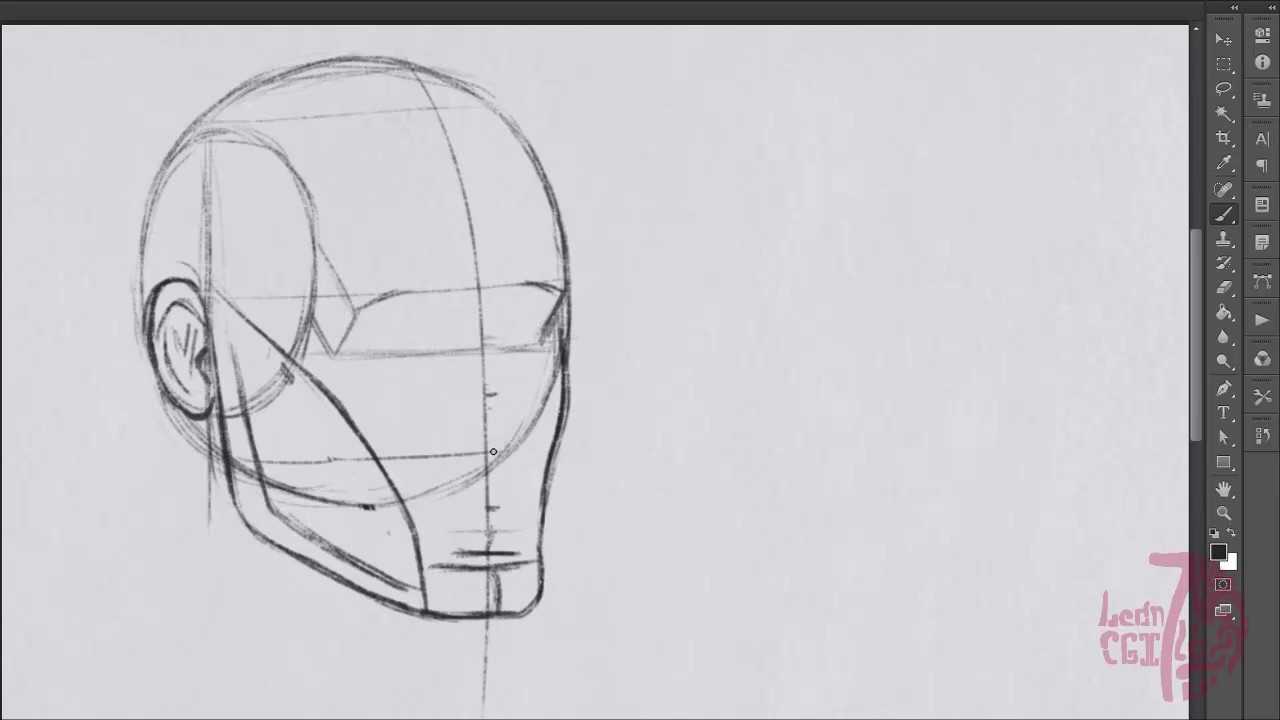
- Draw the underside and near wing of the nose, plus the wedge-shaped plane between the brows
{"action": "mouse_move", "coordinate": [456, 448]}
{"action": "left_mouse_down"}
{"action": "mouse_move", "coordinate": [506, 430]}
{"action": "mouse_move", "coordinate": [522, 446]}
{"action": "left_mouse_up"}
{"action": "left_click_drag", "start_coordinate": [441, 424], "coordinate": [460, 445]}
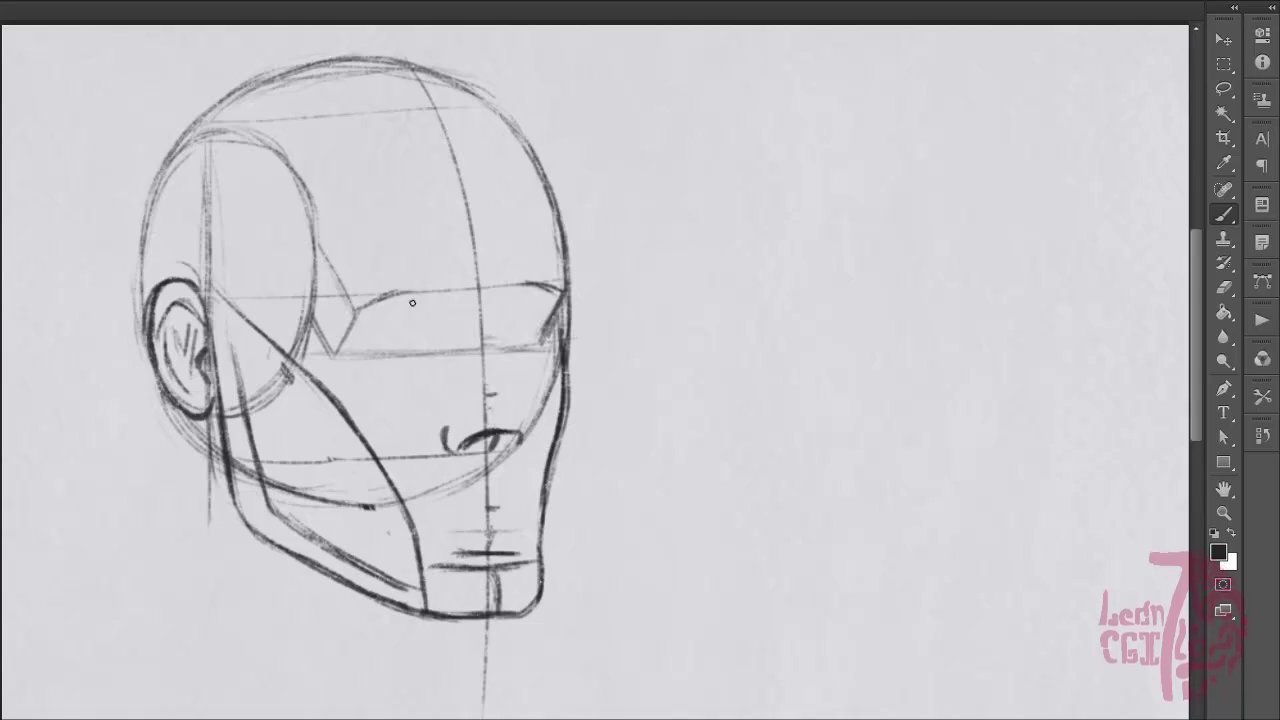
{"action": "mouse_move", "coordinate": [420, 298]}
{"action": "left_mouse_down"}
{"action": "mouse_move", "coordinate": [440, 322]}
{"action": "mouse_move", "coordinate": [510, 292]}
{"action": "left_mouse_up"}
{"action": "left_click_drag", "start_coordinate": [452, 326], "coordinate": [496, 322]}
{"action": "left_click_drag", "start_coordinate": [510, 292], "coordinate": [493, 323]}
- Draw the two edges of the nose bridge and the near side plane running from the eye socket to the nostril wing
{"action": "mouse_move", "coordinate": [422, 298]}
{"action": "left_mouse_down"}
{"action": "mouse_move", "coordinate": [455, 330]}
{"action": "mouse_move", "coordinate": [482, 425]}
{"action": "left_mouse_up"}
{"action": "left_click_drag", "start_coordinate": [494, 330], "coordinate": [524, 420]}
{"action": "mouse_move", "coordinate": [453, 330]}
{"action": "left_mouse_down"}
{"action": "mouse_move", "coordinate": [424, 366]}
{"action": "mouse_move", "coordinate": [417, 352]}
{"action": "left_mouse_up"}
{"action": "key", "text": "ctrl+z"}
{"action": "mouse_move", "coordinate": [338, 355]}
{"action": "left_mouse_down"}
{"action": "mouse_move", "coordinate": [412, 353]}
{"action": "mouse_move", "coordinate": [438, 420]}
{"action": "left_mouse_up"}
{"action": "left_click_drag", "start_coordinate": [420, 370], "coordinate": [442, 422]}
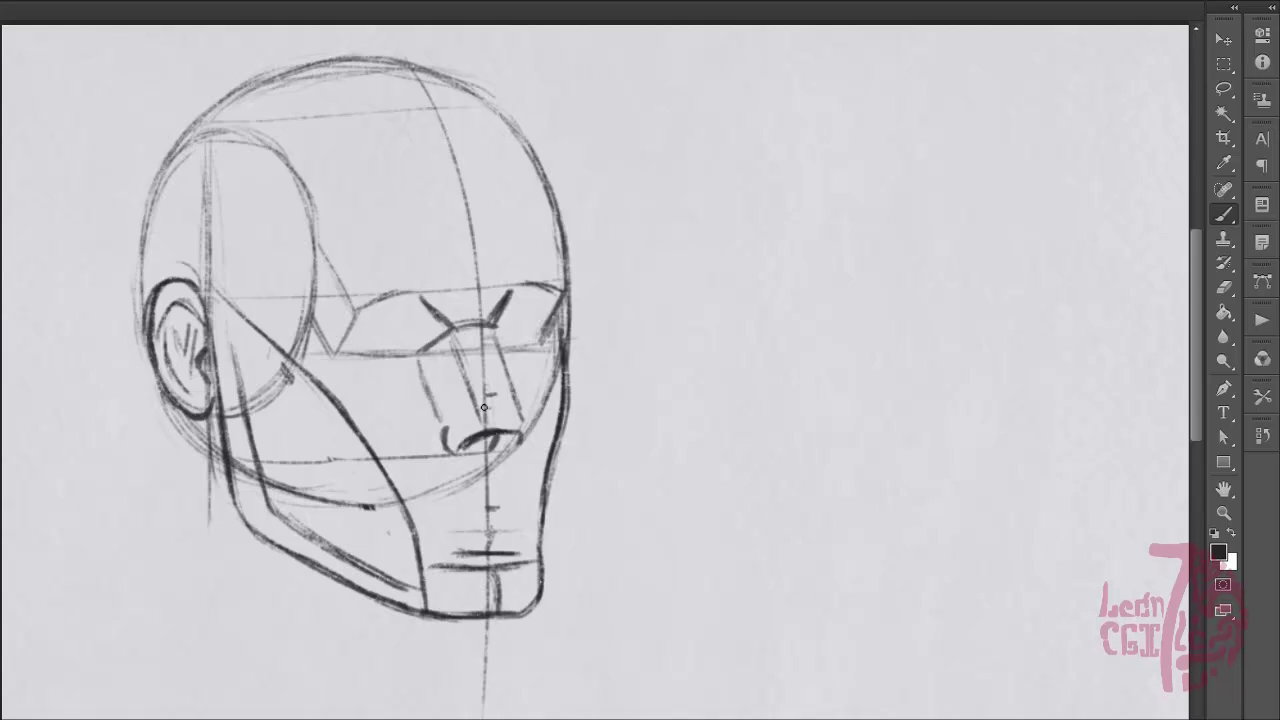
- Add the front plane and tip lines to the nose and draw the philtrum down to the mouth
{"action": "left_click_drag", "start_coordinate": [482, 331], "coordinate": [499, 448]}
{"action": "key", "text": "e"}
{"action": "key", "text": "b"}
{"action": "mouse_move", "coordinate": [476, 405]}
{"action": "left_mouse_down"}
{"action": "mouse_move", "coordinate": [482, 429]}
{"action": "mouse_move", "coordinate": [521, 433]}
{"action": "left_mouse_up"}
{"action": "left_click_drag", "start_coordinate": [522, 418], "coordinate": [503, 484]}
{"action": "left_click_drag", "start_coordinate": [498, 458], "coordinate": [508, 520]}
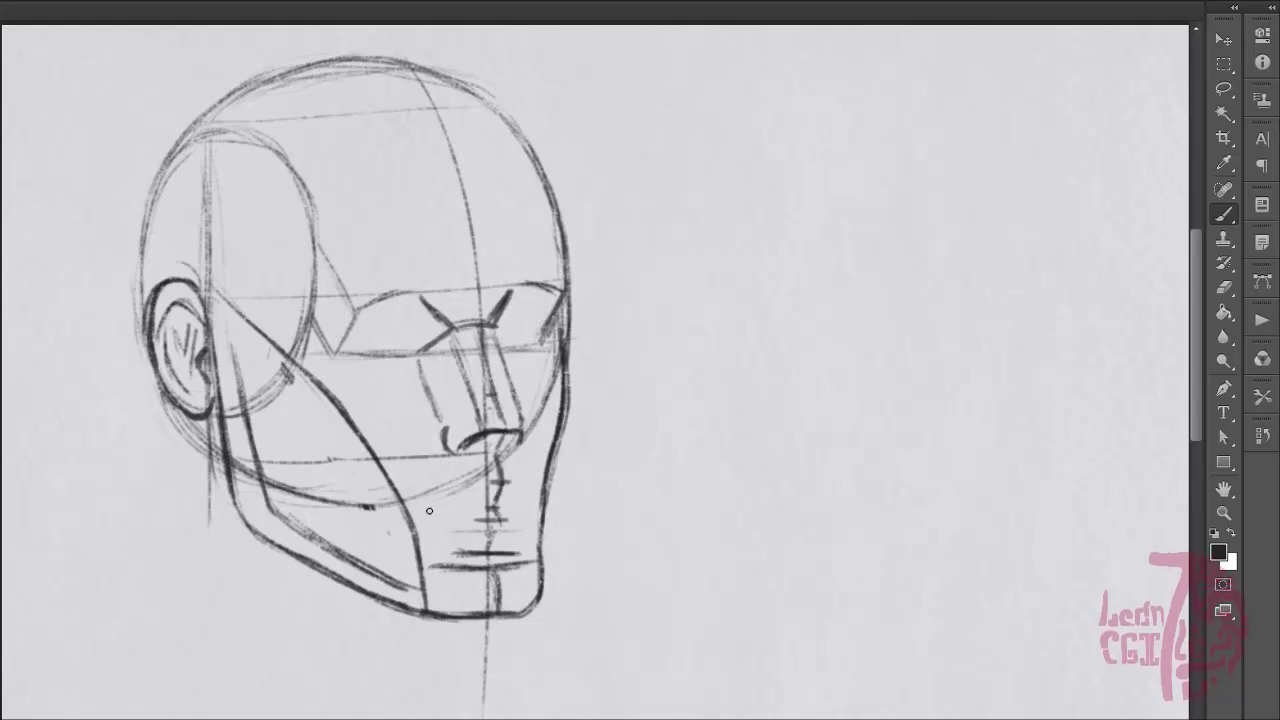
- Draw the closed upper and lower lips across the centre line, with the hollow beneath the lower lip
{"action": "mouse_move", "coordinate": [418, 513]}
{"action": "left_mouse_down"}
{"action": "mouse_move", "coordinate": [496, 509]}
{"action": "mouse_move", "coordinate": [489, 484]}
{"action": "mouse_move", "coordinate": [508, 491]}
{"action": "mouse_move", "coordinate": [421, 512]}
{"action": "mouse_move", "coordinate": [489, 491]}
{"action": "left_mouse_up"}
{"action": "key", "text": "e"}
{"action": "key", "text": "b"}
{"action": "left_click_drag", "start_coordinate": [489, 491], "coordinate": [540, 503]}
{"action": "key", "text": "ctrl+z"}
{"action": "mouse_move", "coordinate": [430, 511]}
{"action": "left_mouse_down"}
{"action": "mouse_move", "coordinate": [539, 503]}
{"action": "mouse_move", "coordinate": [462, 512]}
{"action": "mouse_move", "coordinate": [536, 516]}
{"action": "mouse_move", "coordinate": [452, 520]}
{"action": "mouse_move", "coordinate": [524, 539]}
{"action": "left_mouse_up"}
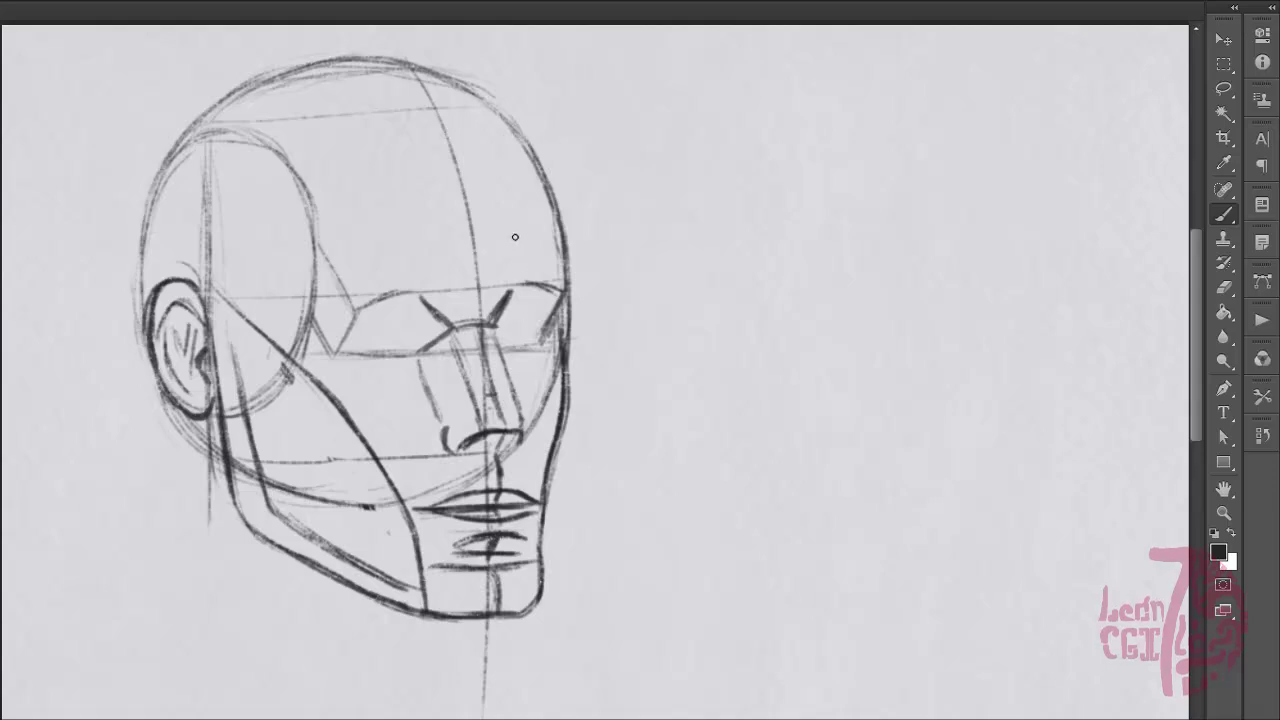
- Sketch a slightly curved horizontal plane line across the forehead above the brows
{"action": "left_click_drag", "start_coordinate": [392, 234], "coordinate": [512, 224]}
{"action": "left_click_drag", "start_coordinate": [366, 251], "coordinate": [564, 224]}
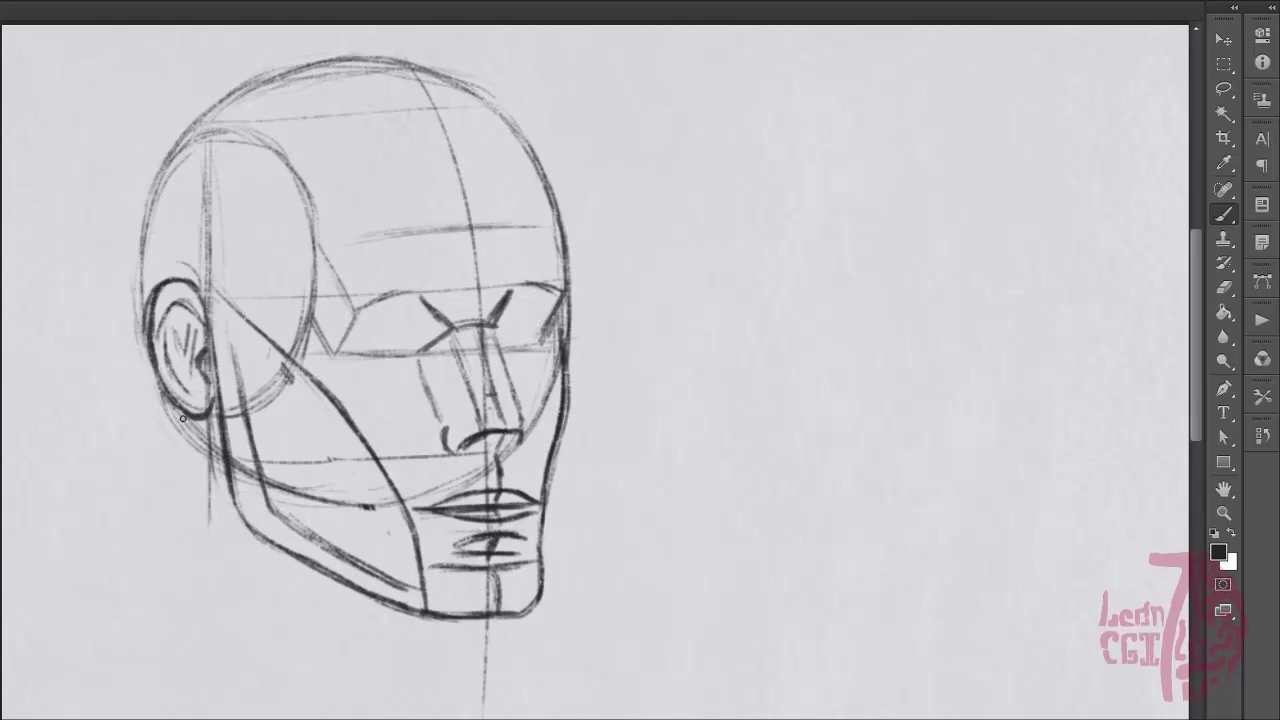
- Draw the rear and front edges of the long neck muscle running down diagonally from behind the ear
{"action": "left_click_drag", "start_coordinate": [183, 418], "coordinate": [223, 605]}
{"action": "left_click_drag", "start_coordinate": [188, 467], "coordinate": [236, 660]}
{"action": "key", "text": "e"}
{"action": "key", "text": "b"}
{"action": "left_click_drag", "start_coordinate": [166, 404], "coordinate": [213, 600]}
{"action": "left_click_drag", "start_coordinate": [191, 484], "coordinate": [245, 688]}
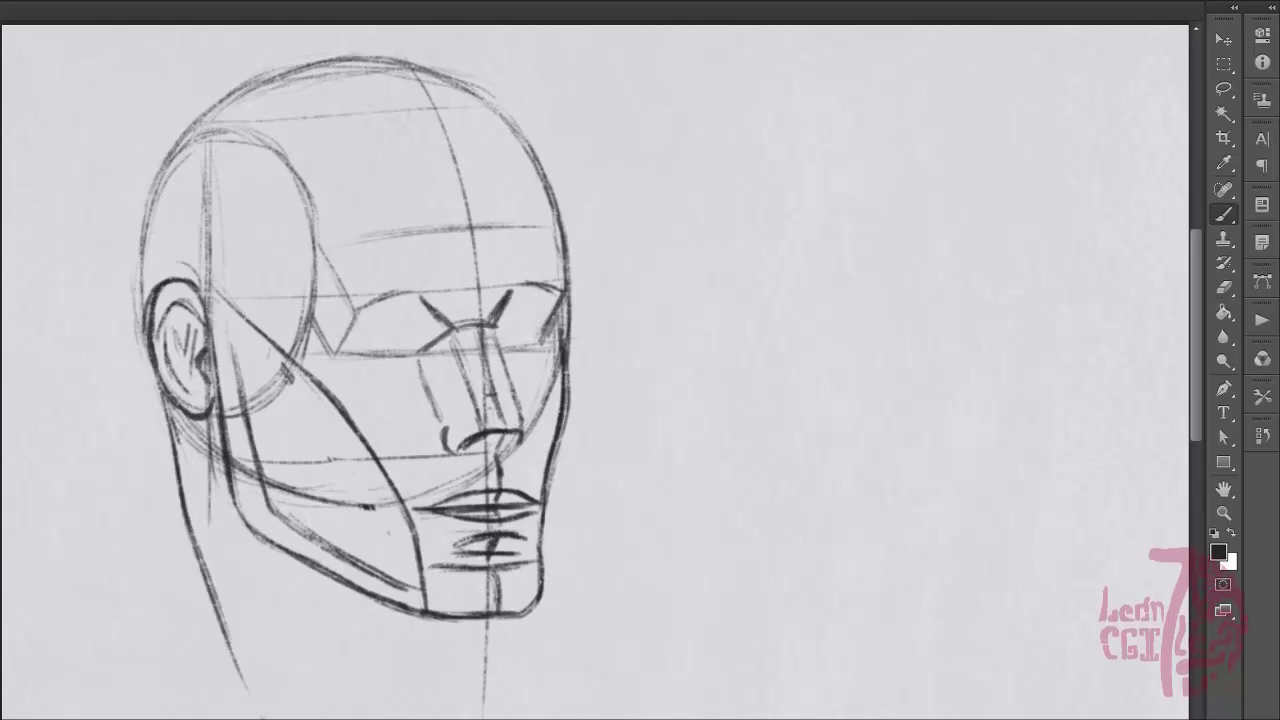
{"action": "left_click_drag", "start_coordinate": [223, 607], "coordinate": [266, 718]}
{"action": "left_click_drag", "start_coordinate": [212, 434], "coordinate": [260, 614]}
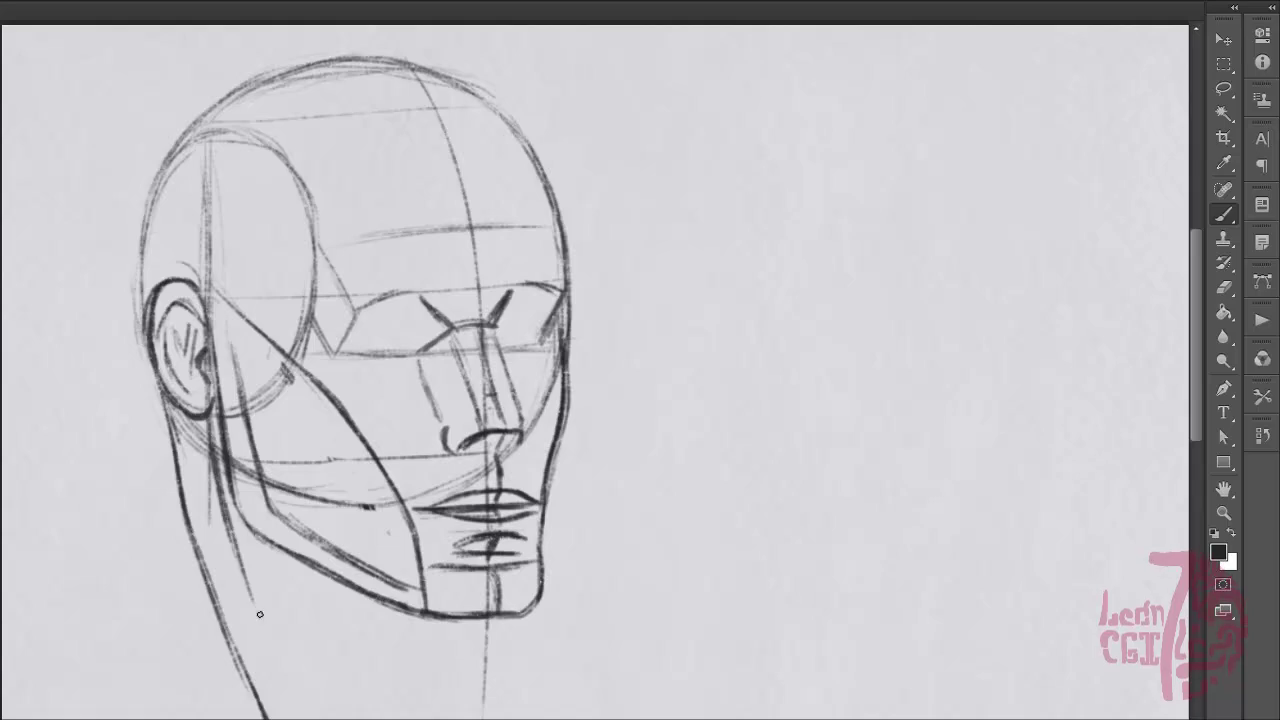
{"action": "left_click_drag", "start_coordinate": [230, 534], "coordinate": [300, 718]}
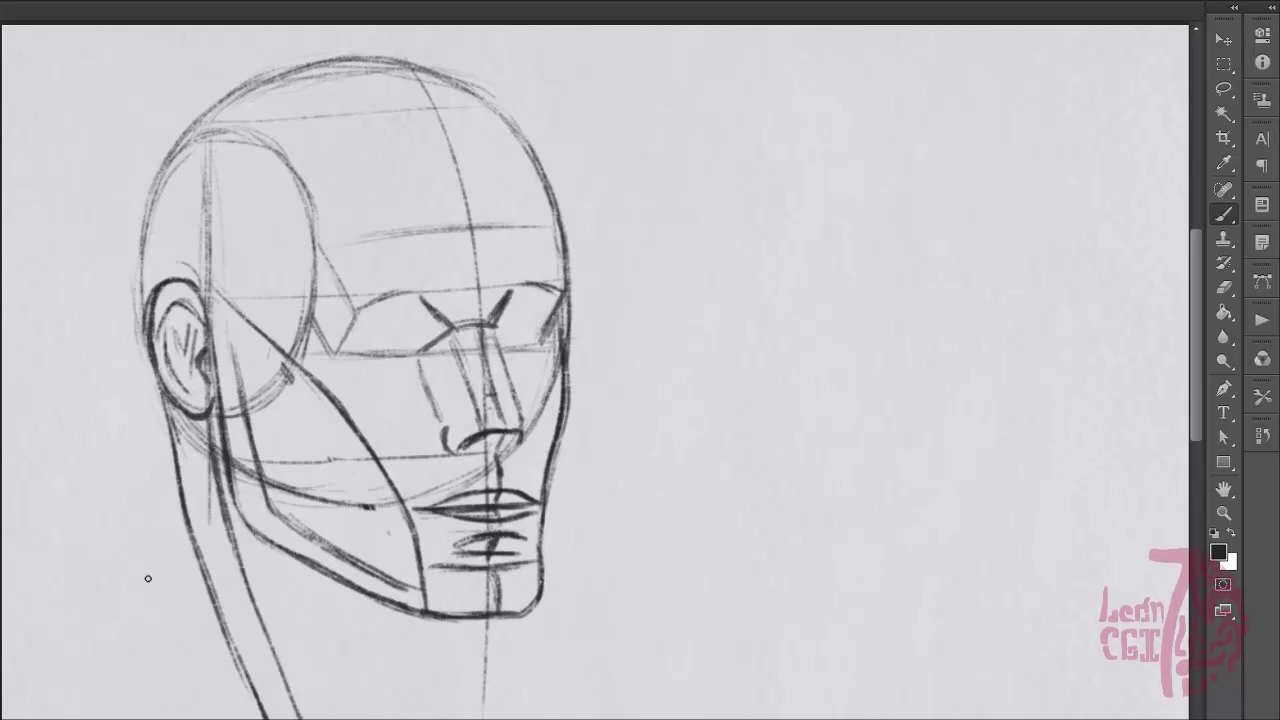
- Darken and thicken the rear edge of the long neck muscle with repeated strokes
{"action": "left_click_drag", "start_coordinate": [156, 385], "coordinate": [238, 671]}
{"action": "mouse_move", "coordinate": [176, 490]}
{"action": "left_mouse_down"}
{"action": "mouse_move", "coordinate": [206, 613]}
{"action": "mouse_move", "coordinate": [182, 492]}
{"action": "left_mouse_up"}
{"action": "key", "text": "e"}
{"action": "key", "text": "b"}
{"action": "mouse_move", "coordinate": [158, 404]}
{"action": "left_mouse_down"}
{"action": "mouse_move", "coordinate": [220, 636]}
{"action": "mouse_move", "coordinate": [264, 716]}
{"action": "left_mouse_up"}
{"action": "left_click_drag", "start_coordinate": [188, 530], "coordinate": [213, 617]}
- Add five curved cross-contour lines along the long neck muscle
{"action": "left_click_drag", "start_coordinate": [174, 444], "coordinate": [212, 435]}
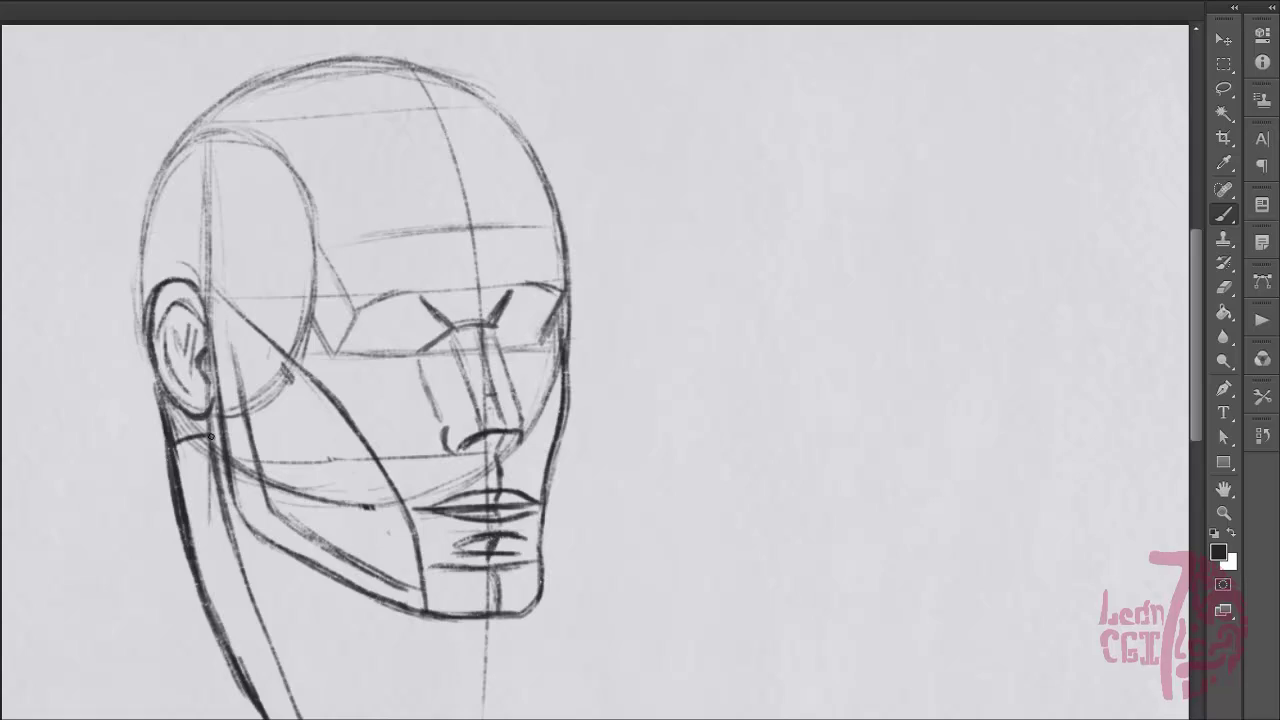
{"action": "left_click_drag", "start_coordinate": [183, 492], "coordinate": [214, 480]}
{"action": "left_click_drag", "start_coordinate": [194, 556], "coordinate": [224, 534]}
{"action": "left_click_drag", "start_coordinate": [210, 600], "coordinate": [246, 580]}
{"action": "left_click_drag", "start_coordinate": [230, 654], "coordinate": [254, 630]}
{"action": "left_click_drag", "start_coordinate": [232, 646], "coordinate": [260, 626]}
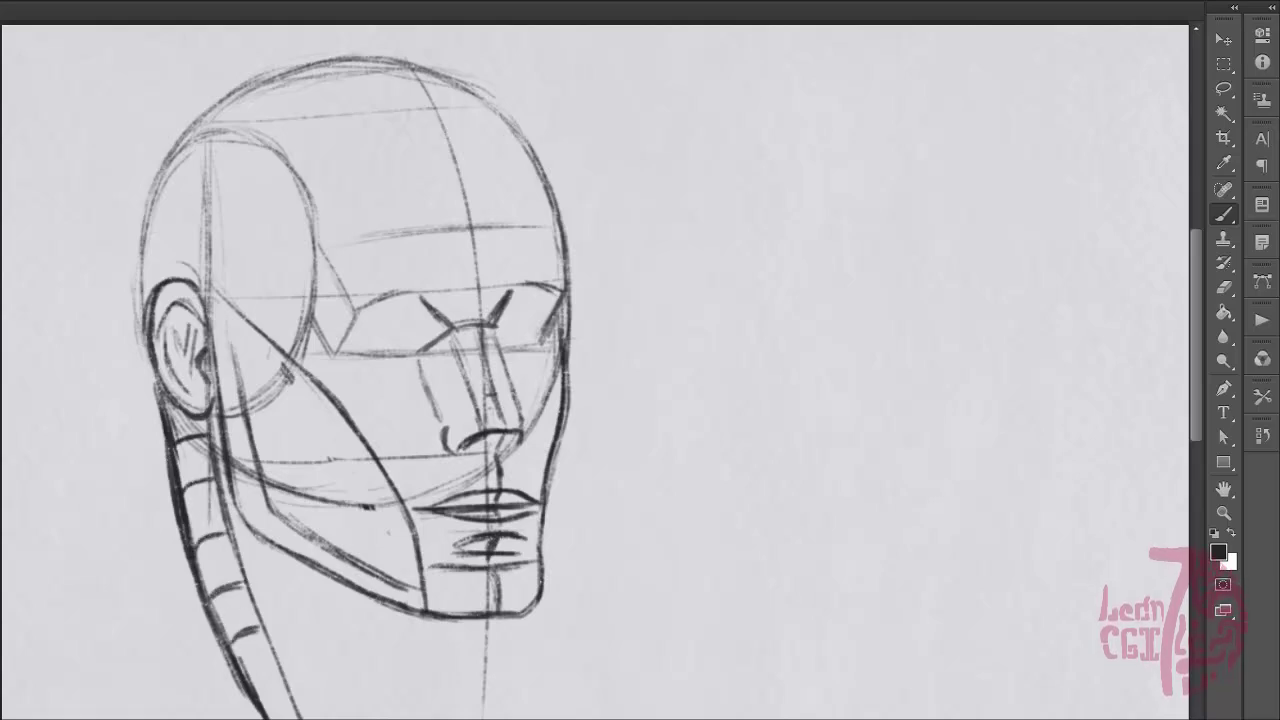
- Draw the back neckline flaring outward from behind the long neck muscle
{"action": "mouse_move", "coordinate": [203, 590]}
{"action": "left_mouse_down"}
{"action": "mouse_move", "coordinate": [198, 680]}
{"action": "mouse_move", "coordinate": [176, 716]}
{"action": "left_mouse_up"}
{"action": "left_click_drag", "start_coordinate": [203, 604], "coordinate": [178, 718]}
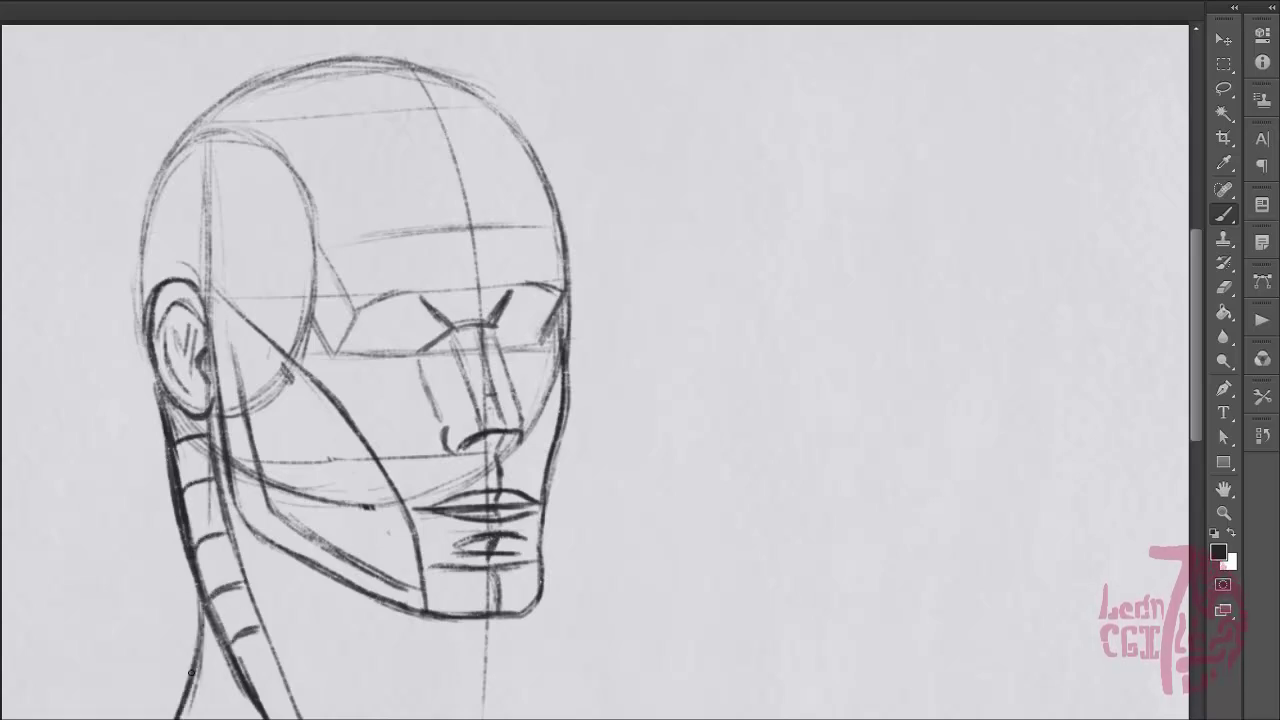
{"action": "left_click_drag", "start_coordinate": [194, 662], "coordinate": [159, 718]}
- Sketch the plane under the jaw with its contour lines, and add the front of the throat beneath it
{"action": "left_click_drag", "start_coordinate": [512, 612], "coordinate": [396, 700]}
{"action": "left_click_drag", "start_coordinate": [288, 602], "coordinate": [446, 668]}
{"action": "mouse_move", "coordinate": [306, 616]}
{"action": "left_mouse_down"}
{"action": "mouse_move", "coordinate": [423, 636]}
{"action": "mouse_move", "coordinate": [346, 700]}
{"action": "left_mouse_up"}
{"action": "mouse_move", "coordinate": [376, 620]}
{"action": "left_mouse_down"}
{"action": "mouse_move", "coordinate": [337, 680]}
{"action": "mouse_move", "coordinate": [391, 703]}
{"action": "left_mouse_up"}
{"action": "mouse_move", "coordinate": [456, 674]}
{"action": "left_mouse_down"}
{"action": "mouse_move", "coordinate": [448, 718]}
{"action": "mouse_move", "coordinate": [385, 711]}
{"action": "left_mouse_up"}
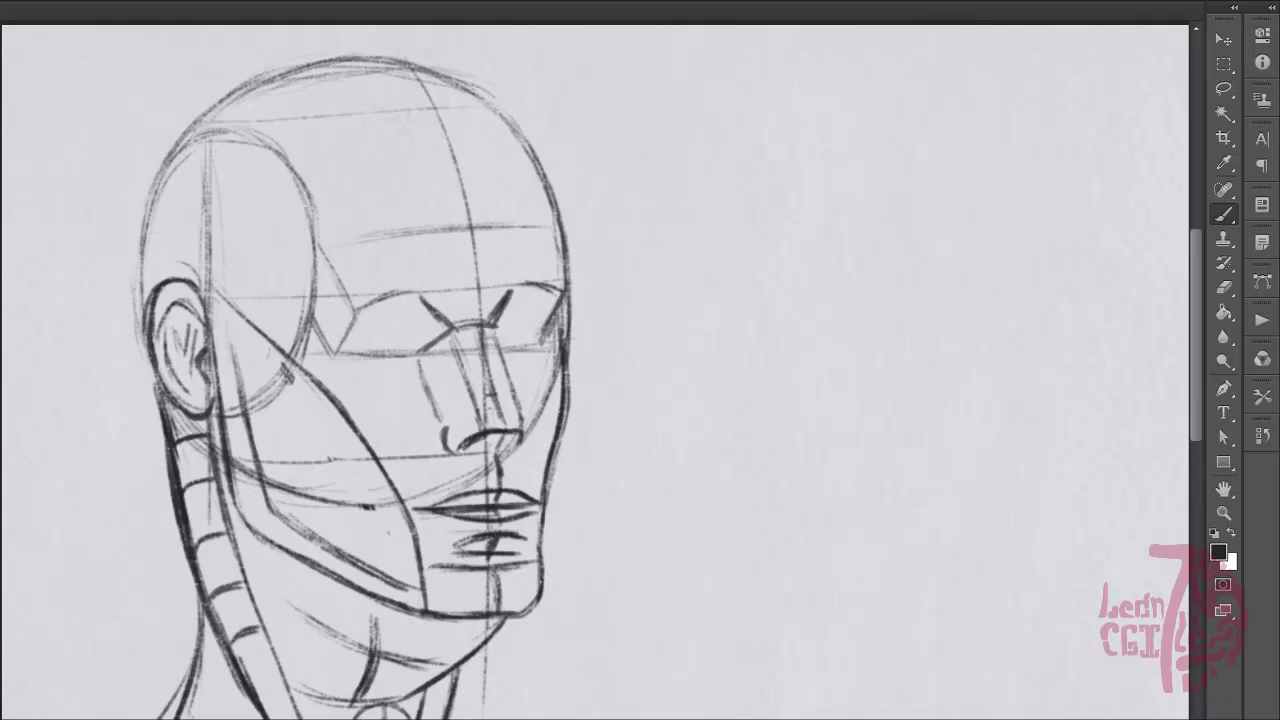
{"action": "left_click_drag", "start_coordinate": [344, 716], "coordinate": [302, 700]}
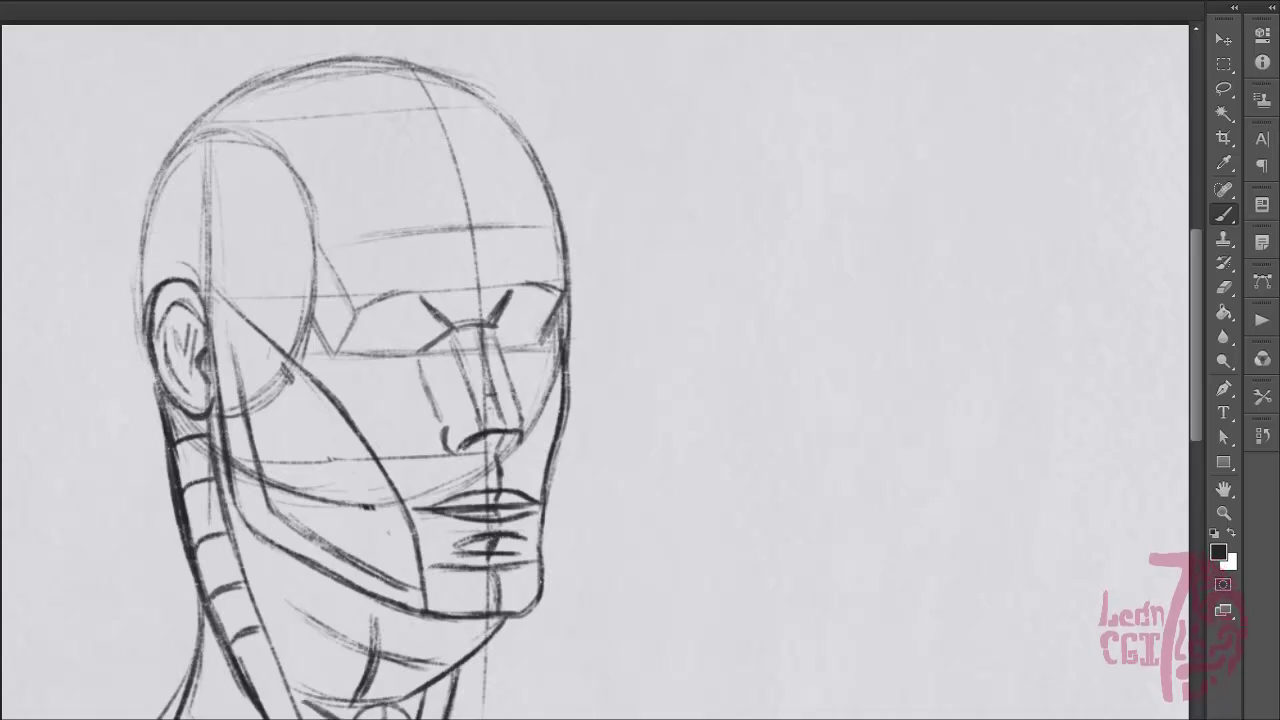
- Draw the shoulder slope and collarbone line on the far side of the neck, and refine the neck's base there
{"action": "scroll", "coordinate": [301, 647], "scroll_direction": "down", "scroll_amount": 5}
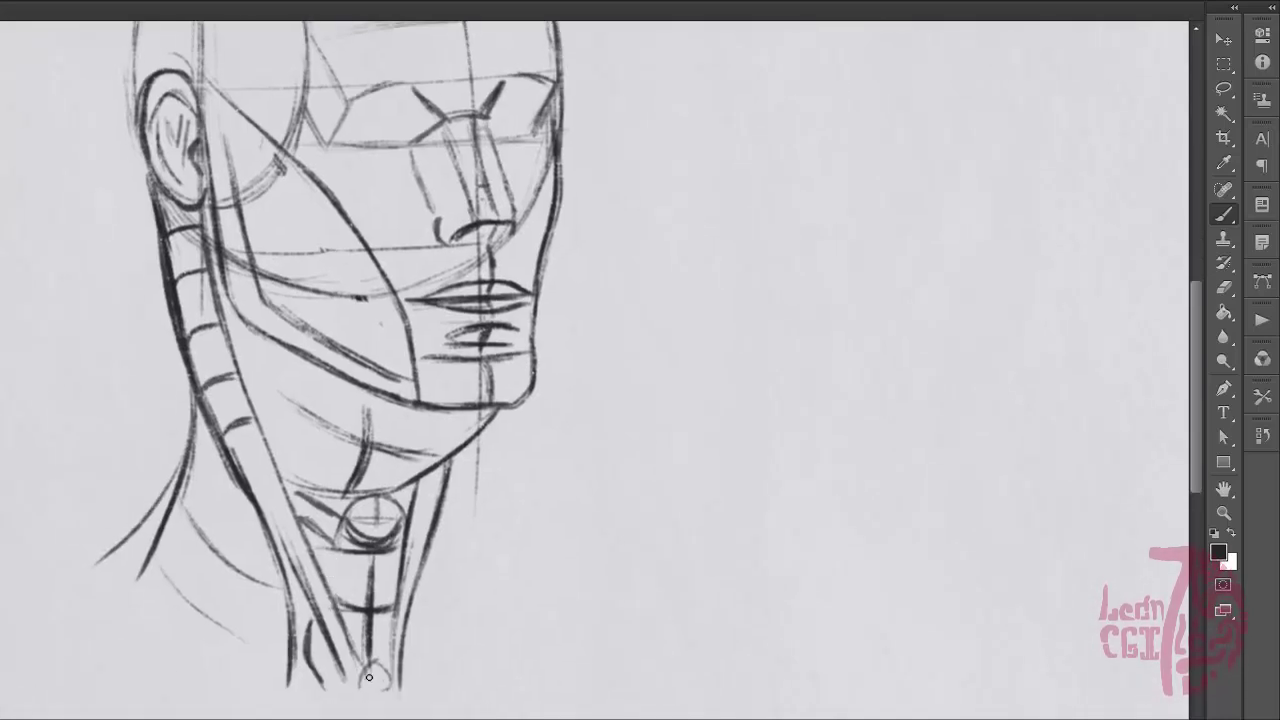
{"action": "scroll", "coordinate": [385, 650], "scroll_direction": "up", "scroll_amount": 5}
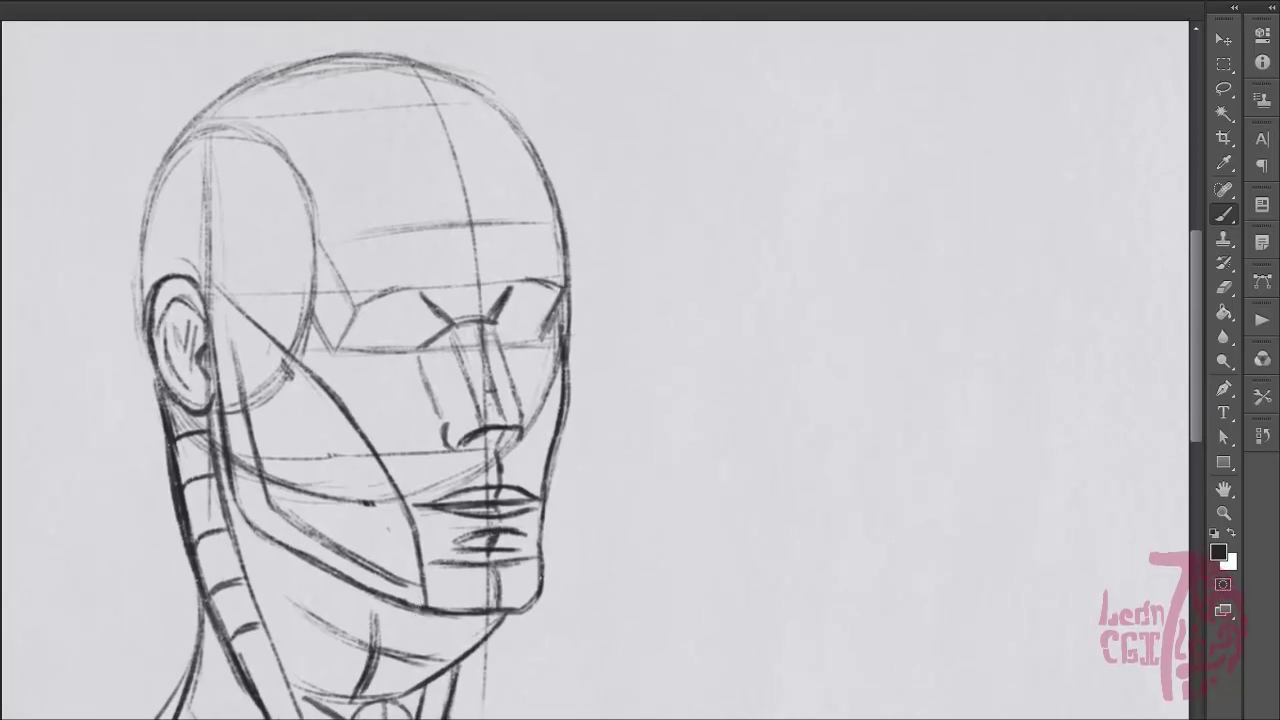
{"action": "mouse_move", "coordinate": [577, 719]}
{"action": "left_mouse_down"}
{"action": "mouse_move", "coordinate": [447, 700]}
{"action": "mouse_move", "coordinate": [577, 719]}
{"action": "mouse_move", "coordinate": [597, 640]}
{"action": "left_mouse_up"}
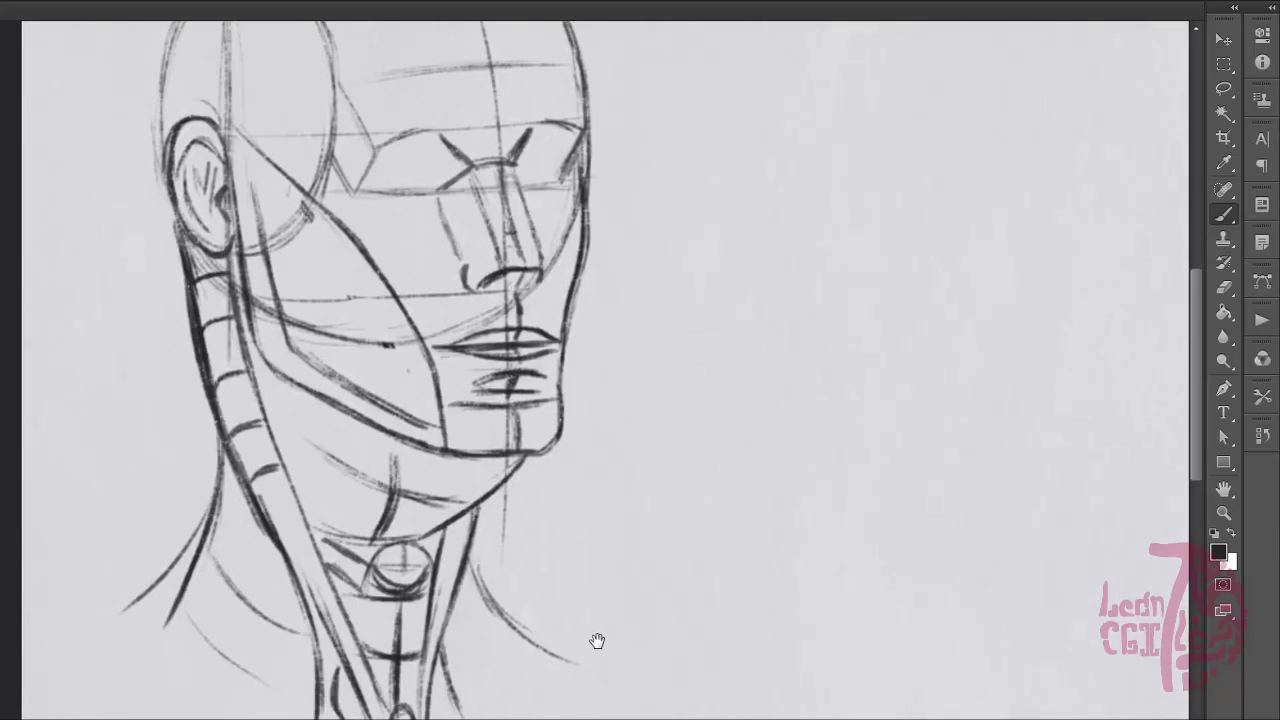
{"action": "left_click_drag", "start_coordinate": [465, 713], "coordinate": [604, 672]}
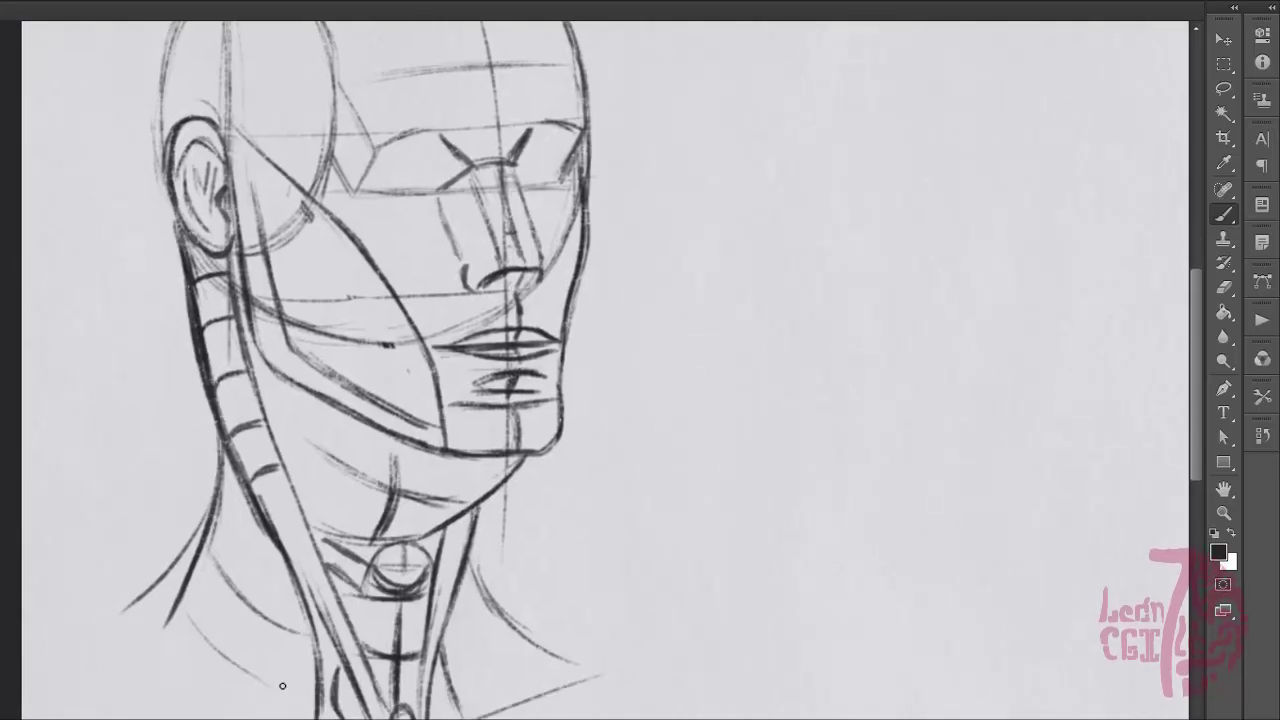
{"action": "scroll", "coordinate": [515, 665], "scroll_direction": "up", "scroll_amount": 3}
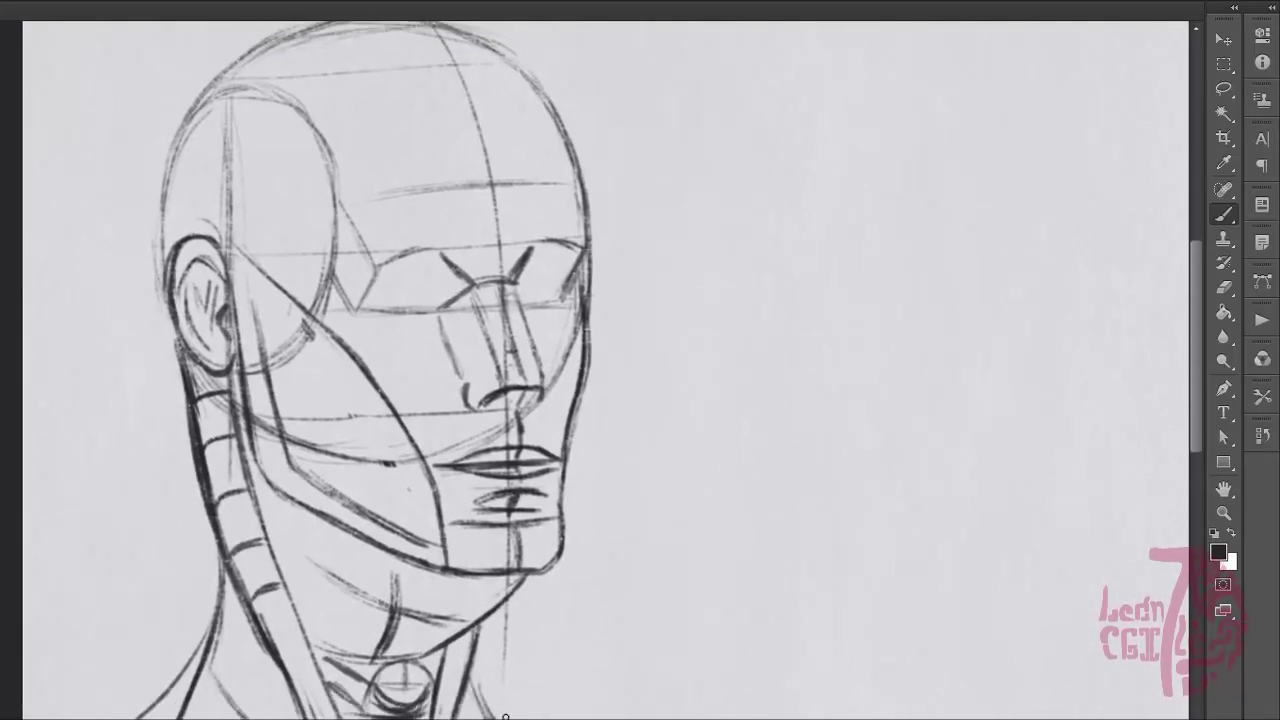
{"action": "key", "text": "e"}
{"action": "key", "text": "b"}
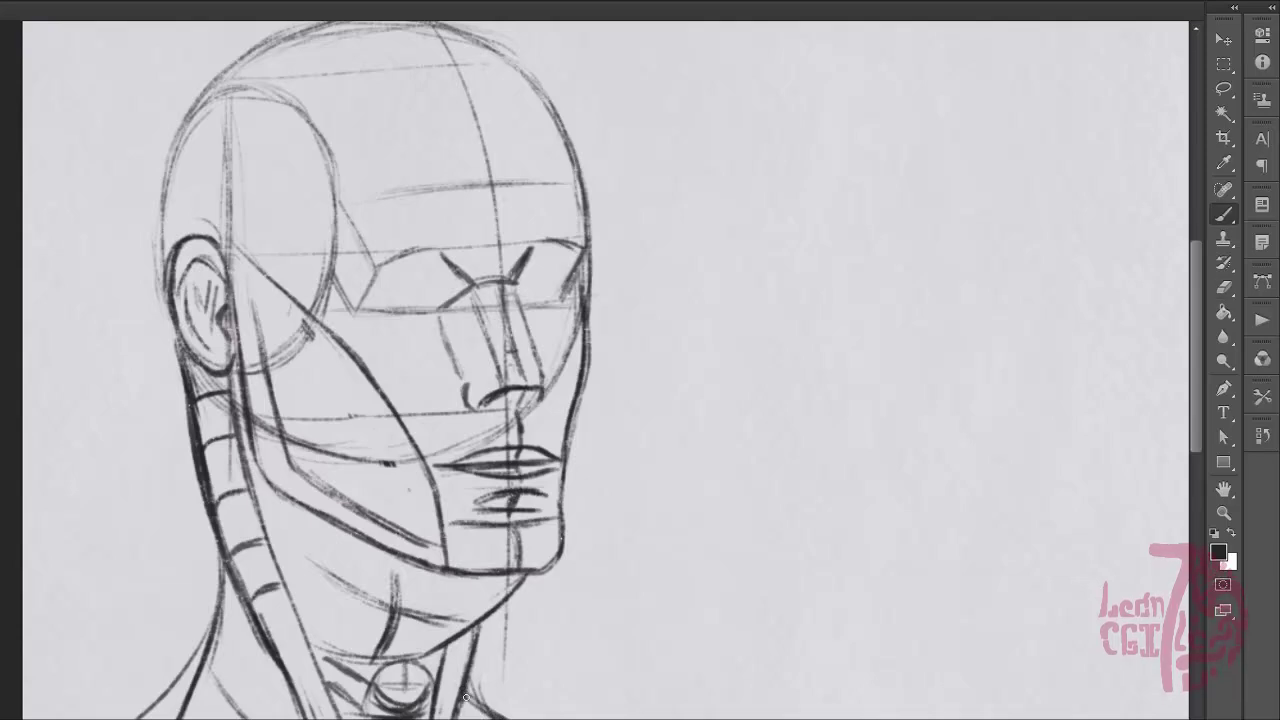
{"action": "left_click_drag", "start_coordinate": [405, 672], "coordinate": [450, 702]}
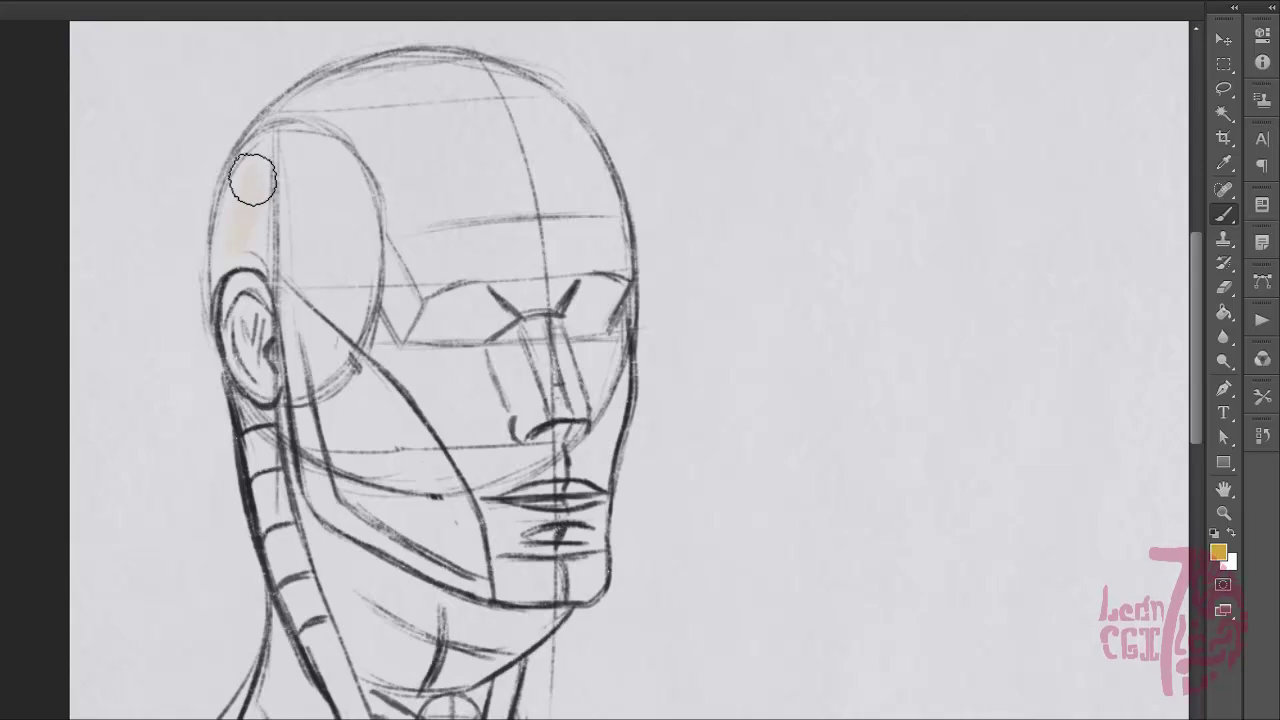
- Shade the oval on the side of the head ochre yellow and the long neck muscle red
{"action": "mouse_move", "coordinate": [251, 177]}
{"action": "left_mouse_down"}
{"action": "mouse_move", "coordinate": [305, 298]}
{"action": "mouse_move", "coordinate": [350, 332]}
{"action": "mouse_move", "coordinate": [292, 186]}
{"action": "mouse_move", "coordinate": [243, 207]}
{"action": "mouse_move", "coordinate": [283, 163]}
{"action": "mouse_move", "coordinate": [343, 244]}
{"action": "mouse_move", "coordinate": [332, 168]}
{"action": "mouse_move", "coordinate": [367, 206]}
{"action": "mouse_move", "coordinate": [310, 312]}
{"action": "mouse_move", "coordinate": [212, 222]}
{"action": "mouse_move", "coordinate": [244, 241]}
{"action": "mouse_move", "coordinate": [321, 190]}
{"action": "mouse_move", "coordinate": [321, 301]}
{"action": "mouse_move", "coordinate": [298, 377]}
{"action": "mouse_move", "coordinate": [286, 258]}
{"action": "mouse_move", "coordinate": [241, 246]}
{"action": "mouse_move", "coordinate": [316, 157]}
{"action": "left_mouse_up"}
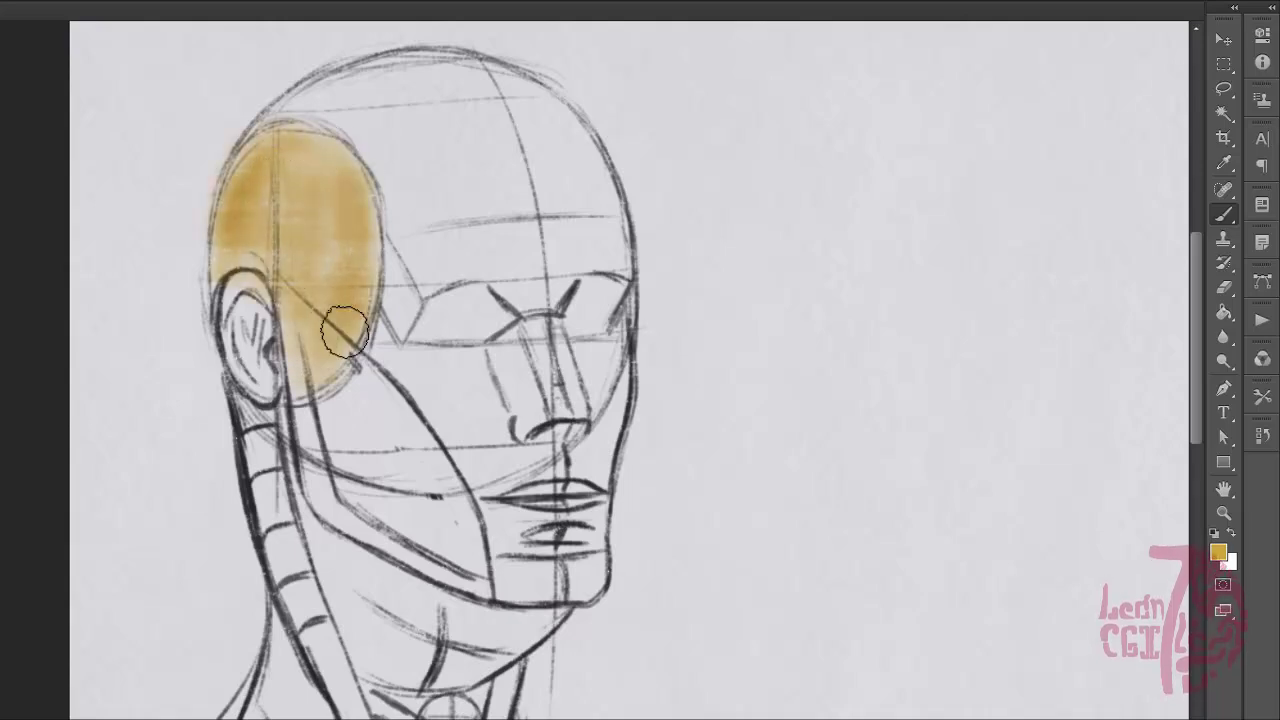
{"action": "mouse_move", "coordinate": [252, 428]}
{"action": "left_mouse_down"}
{"action": "mouse_move", "coordinate": [354, 706]}
{"action": "mouse_move", "coordinate": [251, 477]}
{"action": "left_mouse_up"}
{"action": "right_click", "coordinate": [375, 580], "text": "alt"}
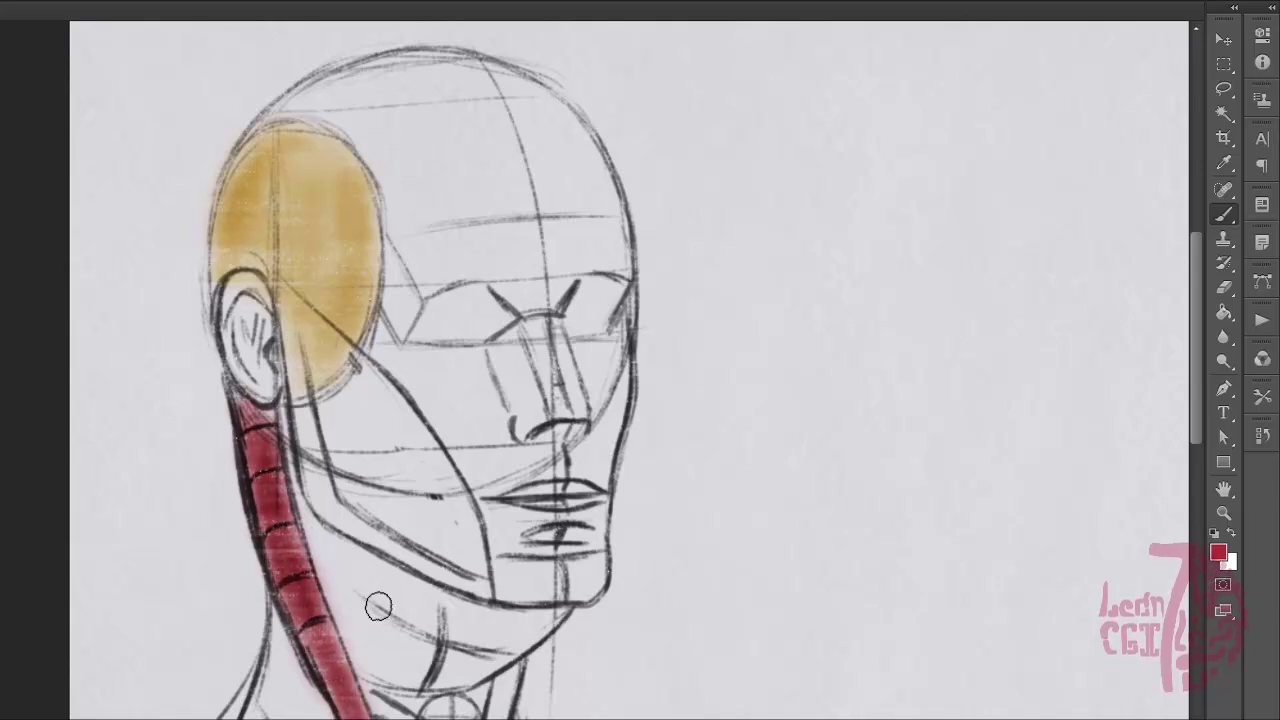
- Fill the plane under the jaw with pink and shade the cheek and its front edge in dark crimson
{"action": "mouse_move", "coordinate": [329, 531]}
{"action": "left_mouse_down"}
{"action": "mouse_move", "coordinate": [302, 502]}
{"action": "mouse_move", "coordinate": [388, 682]}
{"action": "mouse_move", "coordinate": [367, 560]}
{"action": "mouse_move", "coordinate": [519, 610]}
{"action": "mouse_move", "coordinate": [507, 654]}
{"action": "mouse_move", "coordinate": [409, 652]}
{"action": "mouse_move", "coordinate": [410, 590]}
{"action": "mouse_move", "coordinate": [519, 623]}
{"action": "mouse_move", "coordinate": [341, 582]}
{"action": "mouse_move", "coordinate": [371, 674]}
{"action": "mouse_move", "coordinate": [398, 633]}
{"action": "mouse_move", "coordinate": [495, 621]}
{"action": "mouse_move", "coordinate": [369, 574]}
{"action": "mouse_move", "coordinate": [391, 670]}
{"action": "mouse_move", "coordinate": [453, 628]}
{"action": "mouse_move", "coordinate": [474, 663]}
{"action": "mouse_move", "coordinate": [408, 597]}
{"action": "mouse_move", "coordinate": [477, 655]}
{"action": "mouse_move", "coordinate": [348, 592]}
{"action": "mouse_move", "coordinate": [302, 502]}
{"action": "mouse_move", "coordinate": [463, 603]}
{"action": "mouse_move", "coordinate": [473, 678]}
{"action": "mouse_move", "coordinate": [445, 683]}
{"action": "mouse_move", "coordinate": [550, 622]}
{"action": "mouse_move", "coordinate": [436, 598]}
{"action": "mouse_move", "coordinate": [361, 637]}
{"action": "mouse_move", "coordinate": [315, 562]}
{"action": "mouse_move", "coordinate": [285, 378]}
{"action": "mouse_move", "coordinate": [277, 438]}
{"action": "mouse_move", "coordinate": [282, 382]}
{"action": "mouse_move", "coordinate": [384, 583]}
{"action": "mouse_move", "coordinate": [461, 615]}
{"action": "mouse_move", "coordinate": [291, 520]}
{"action": "mouse_move", "coordinate": [413, 529]}
{"action": "left_mouse_up"}
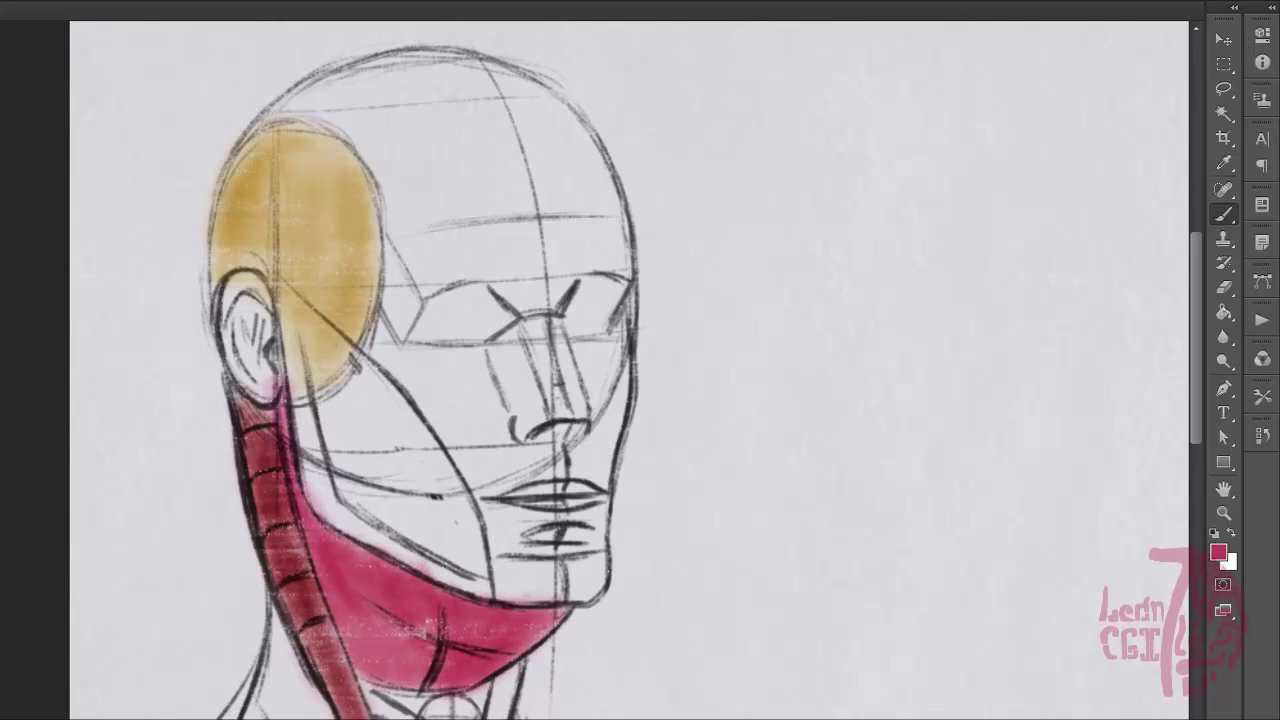
{"action": "mouse_move", "coordinate": [350, 390]}
{"action": "left_mouse_down"}
{"action": "mouse_move", "coordinate": [382, 520]}
{"action": "mouse_move", "coordinate": [348, 443]}
{"action": "mouse_move", "coordinate": [389, 509]}
{"action": "mouse_move", "coordinate": [411, 513]}
{"action": "mouse_move", "coordinate": [396, 511]}
{"action": "mouse_move", "coordinate": [388, 474]}
{"action": "mouse_move", "coordinate": [390, 508]}
{"action": "mouse_move", "coordinate": [400, 496]}
{"action": "mouse_move", "coordinate": [388, 429]}
{"action": "mouse_move", "coordinate": [368, 399]}
{"action": "mouse_move", "coordinate": [355, 473]}
{"action": "mouse_move", "coordinate": [404, 502]}
{"action": "mouse_move", "coordinate": [388, 526]}
{"action": "mouse_move", "coordinate": [391, 443]}
{"action": "mouse_move", "coordinate": [411, 525]}
{"action": "mouse_move", "coordinate": [414, 493]}
{"action": "mouse_move", "coordinate": [350, 410]}
{"action": "left_mouse_up"}
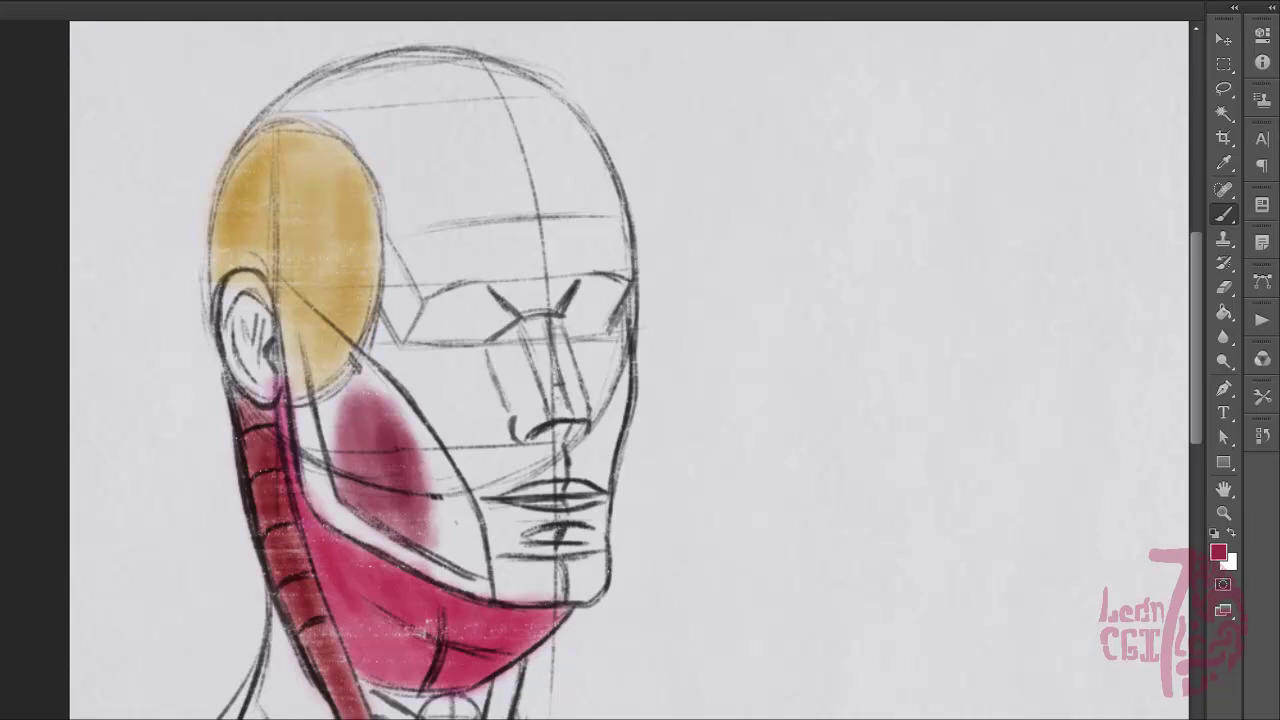
{"action": "mouse_move", "coordinate": [492, 590]}
{"action": "left_mouse_down"}
{"action": "mouse_move", "coordinate": [490, 496]}
{"action": "mouse_move", "coordinate": [499, 594]}
{"action": "mouse_move", "coordinate": [455, 475]}
{"action": "mouse_move", "coordinate": [432, 448]}
{"action": "mouse_move", "coordinate": [444, 493]}
{"action": "mouse_move", "coordinate": [393, 429]}
{"action": "mouse_move", "coordinate": [445, 461]}
{"action": "left_mouse_up"}
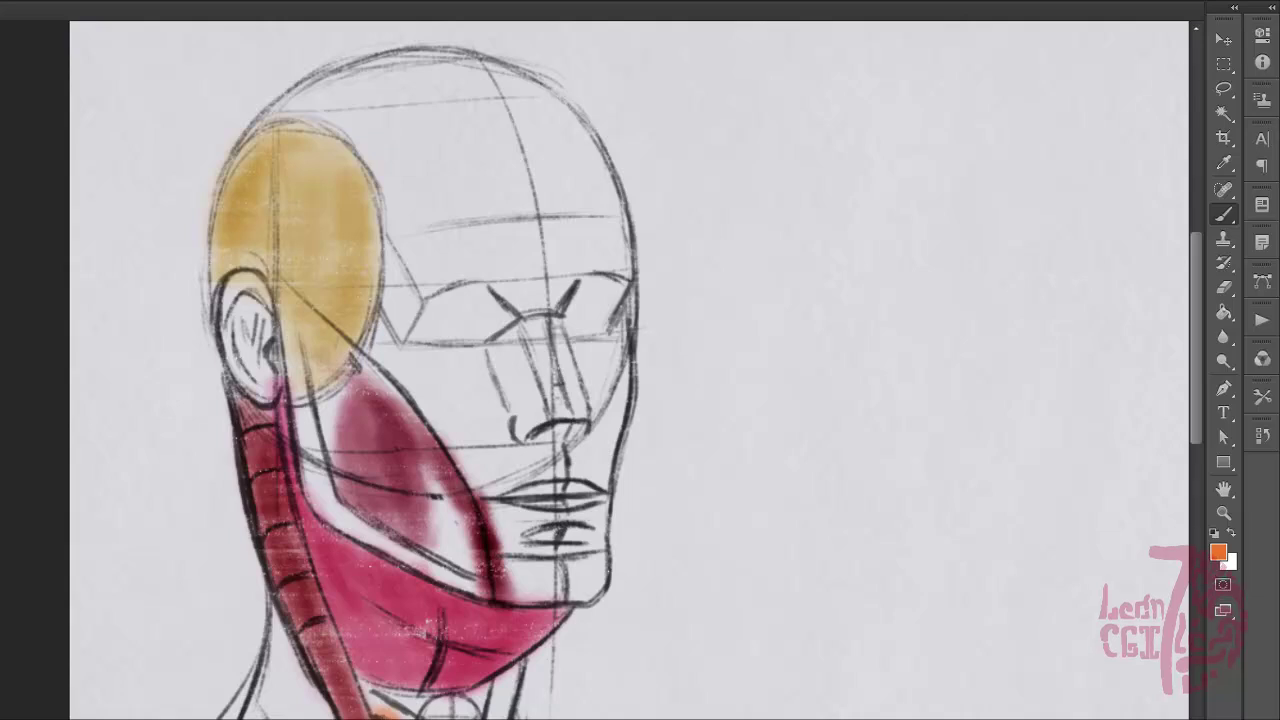
- Shade the throat in orange and bluish purple, and add light blue accents on the neck and the near eye socket's edges
{"action": "mouse_move", "coordinate": [384, 702]}
{"action": "left_mouse_down"}
{"action": "mouse_move", "coordinate": [486, 681]}
{"action": "mouse_move", "coordinate": [381, 694]}
{"action": "mouse_move", "coordinate": [465, 717]}
{"action": "mouse_move", "coordinate": [408, 703]}
{"action": "mouse_move", "coordinate": [478, 694]}
{"action": "left_mouse_up"}
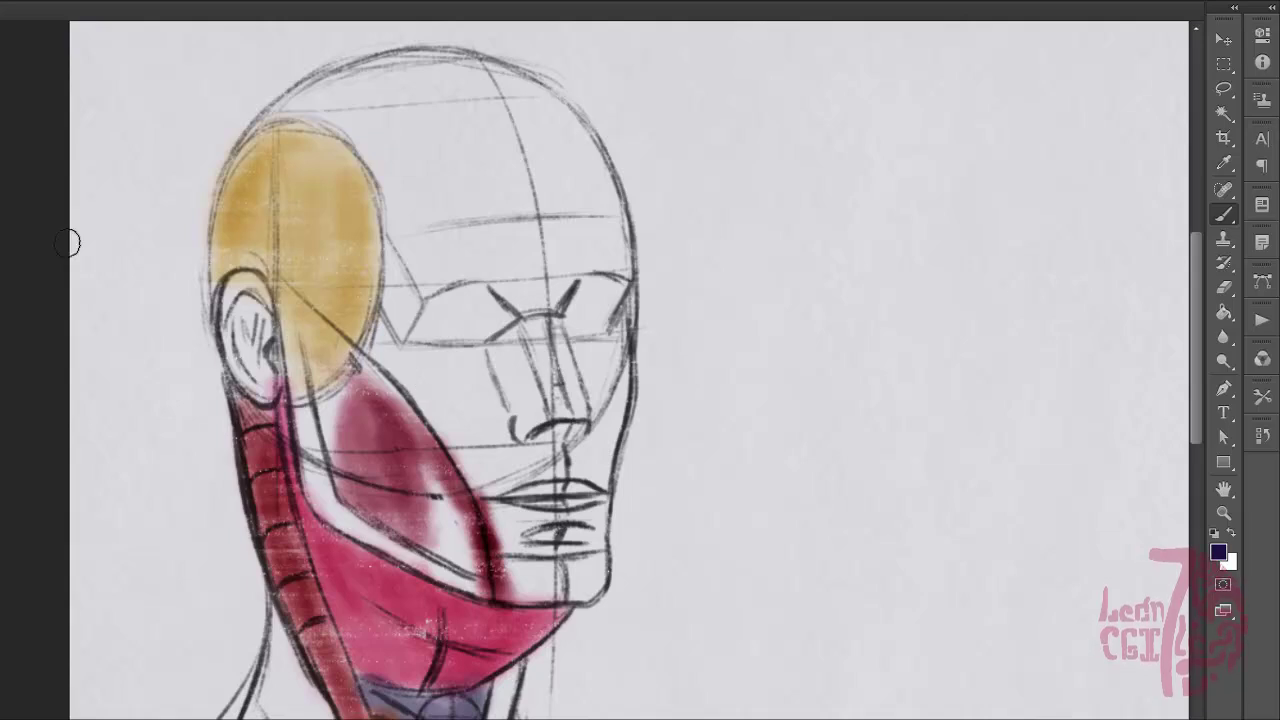
{"action": "left_click", "coordinate": [4, 376]}
{"action": "left_click_drag", "start_coordinate": [259, 696], "coordinate": [268, 718]}
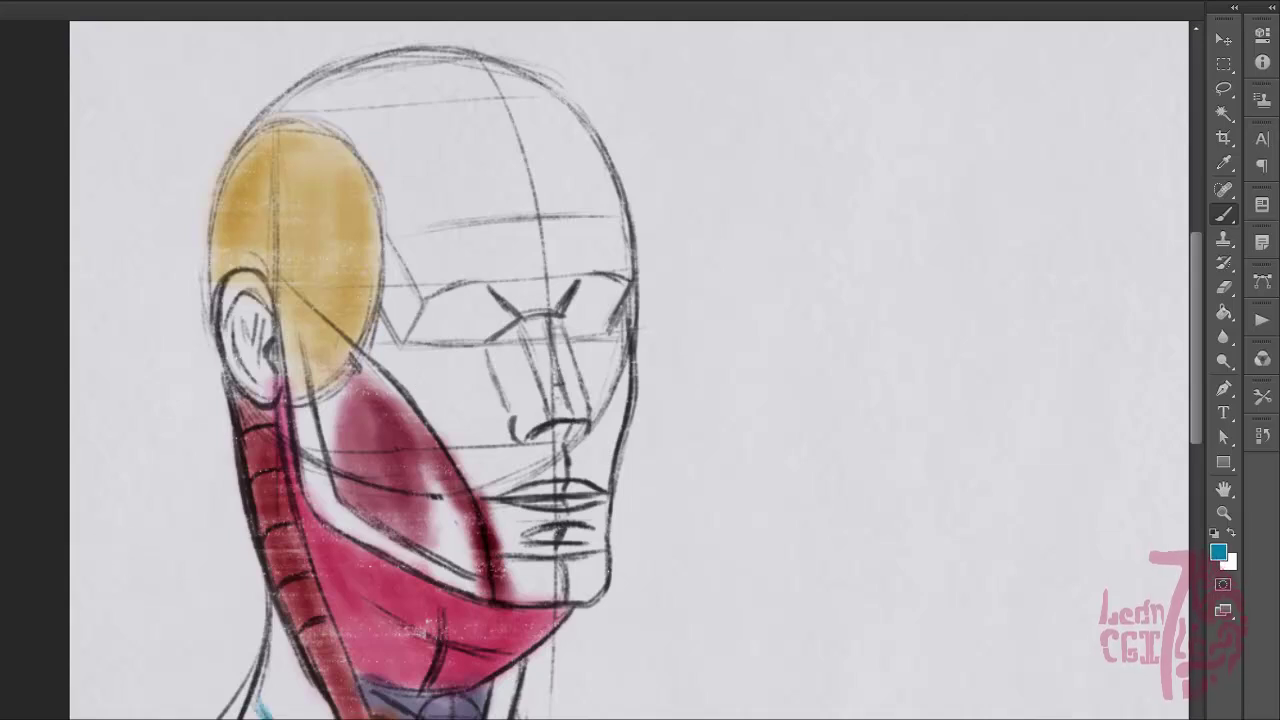
{"action": "mouse_move", "coordinate": [430, 298]}
{"action": "left_mouse_down"}
{"action": "mouse_move", "coordinate": [408, 349]}
{"action": "mouse_move", "coordinate": [484, 342]}
{"action": "left_mouse_up"}
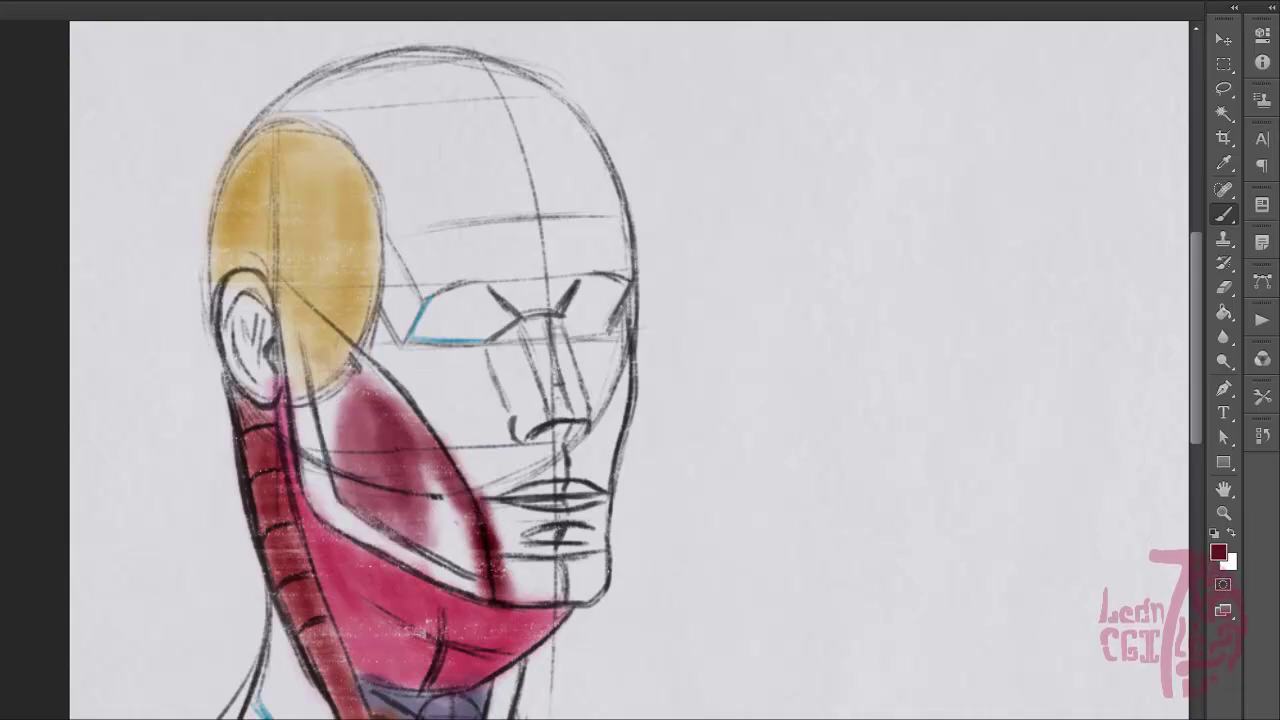
- Fill the lips with dark red and outline the eyeballs inside both eye sockets in the same colour
{"action": "mouse_move", "coordinate": [558, 488]}
{"action": "left_mouse_down"}
{"action": "mouse_move", "coordinate": [595, 491]}
{"action": "mouse_move", "coordinate": [519, 491]}
{"action": "mouse_move", "coordinate": [569, 485]}
{"action": "mouse_move", "coordinate": [541, 491]}
{"action": "mouse_move", "coordinate": [571, 522]}
{"action": "mouse_move", "coordinate": [531, 502]}
{"action": "mouse_move", "coordinate": [584, 500]}
{"action": "mouse_move", "coordinate": [534, 504]}
{"action": "left_mouse_up"}
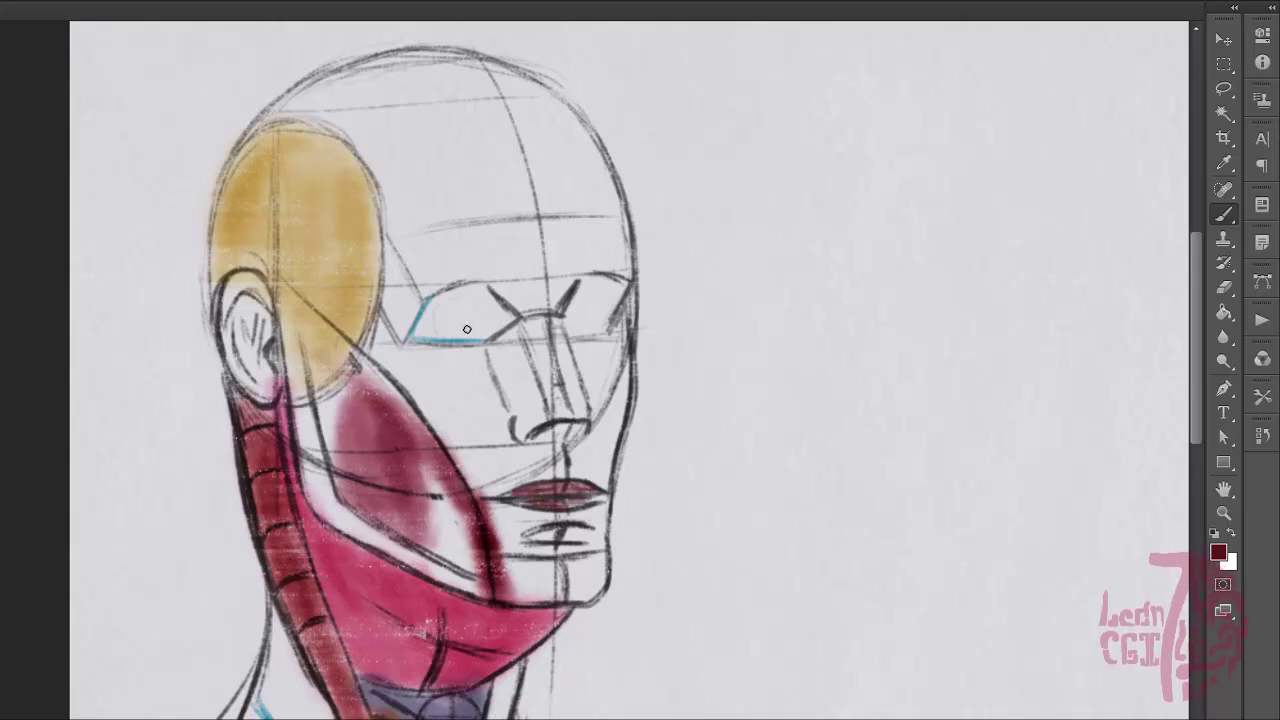
{"action": "mouse_move", "coordinate": [467, 329]}
{"action": "left_mouse_down"}
{"action": "mouse_move", "coordinate": [438, 308]}
{"action": "mouse_move", "coordinate": [474, 338]}
{"action": "mouse_move", "coordinate": [484, 309]}
{"action": "mouse_move", "coordinate": [434, 320]}
{"action": "mouse_move", "coordinate": [462, 336]}
{"action": "left_mouse_up"}
{"action": "mouse_move", "coordinate": [590, 288]}
{"action": "left_mouse_down"}
{"action": "mouse_move", "coordinate": [606, 308]}
{"action": "mouse_move", "coordinate": [598, 330]}
{"action": "left_mouse_up"}
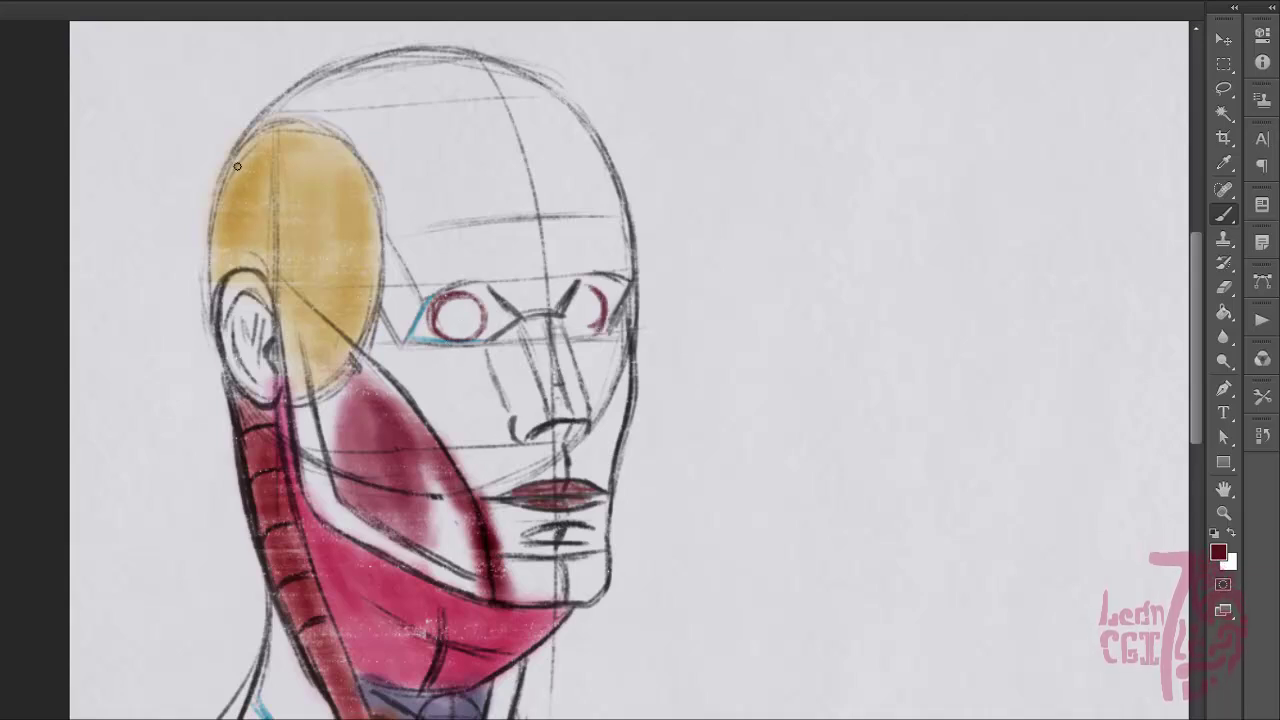
- Draw a diagonal straight line across the back of the ochre oval down to the ear
{"action": "left_click_drag", "start_coordinate": [209, 128], "coordinate": [275, 267]}
{"action": "left_click_drag", "start_coordinate": [225, 157], "coordinate": [279, 276]}
{"action": "key", "text": "ctrl+z"}
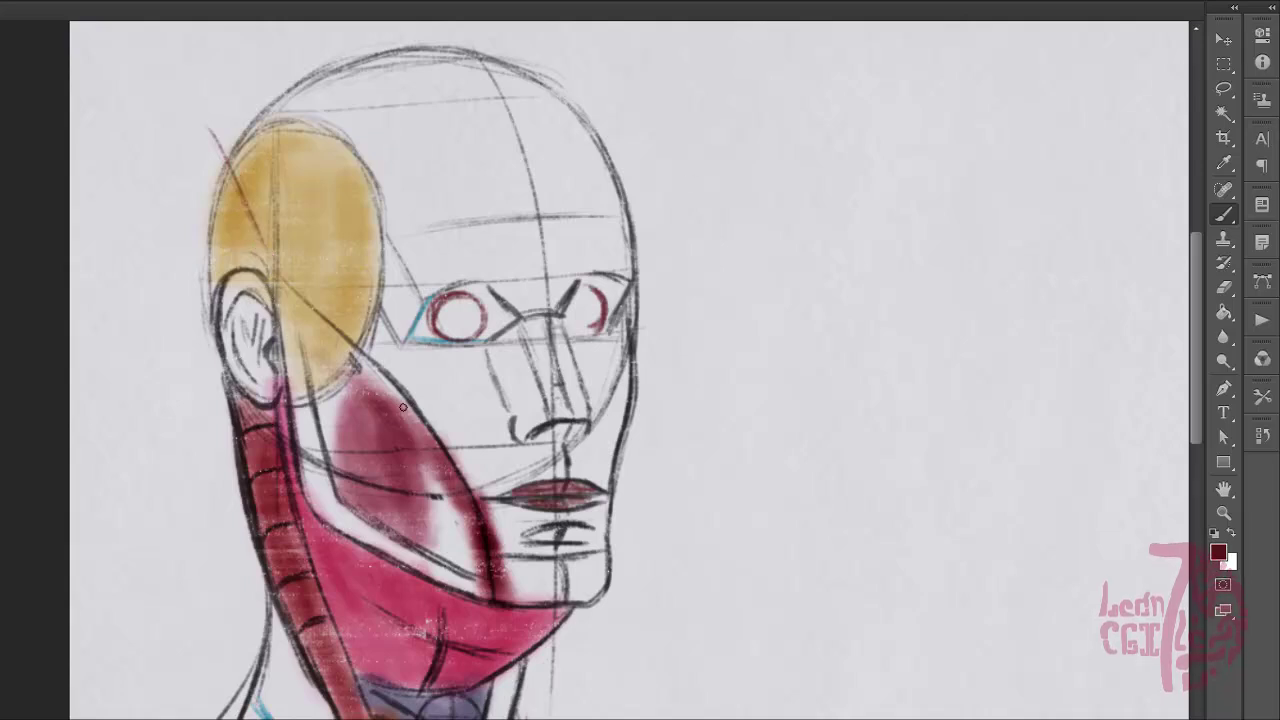
- Draw a vertical red measuring line beside the face from brow to chin, with end marks and a midpoint mark
{"action": "left_click_drag", "start_coordinate": [638, 293], "coordinate": [688, 283]}
{"action": "left_click_drag", "start_coordinate": [600, 604], "coordinate": [704, 603]}
{"action": "left_click_drag", "start_coordinate": [672, 292], "coordinate": [675, 600]}
{"action": "key", "text": "ctrl+alt+z"}
{"action": "key", "text": "ctrl+alt+z"}
{"action": "left_click_drag", "start_coordinate": [672, 290], "coordinate": [678, 606]}
{"action": "left_click_drag", "start_coordinate": [658, 433], "coordinate": [702, 432]}
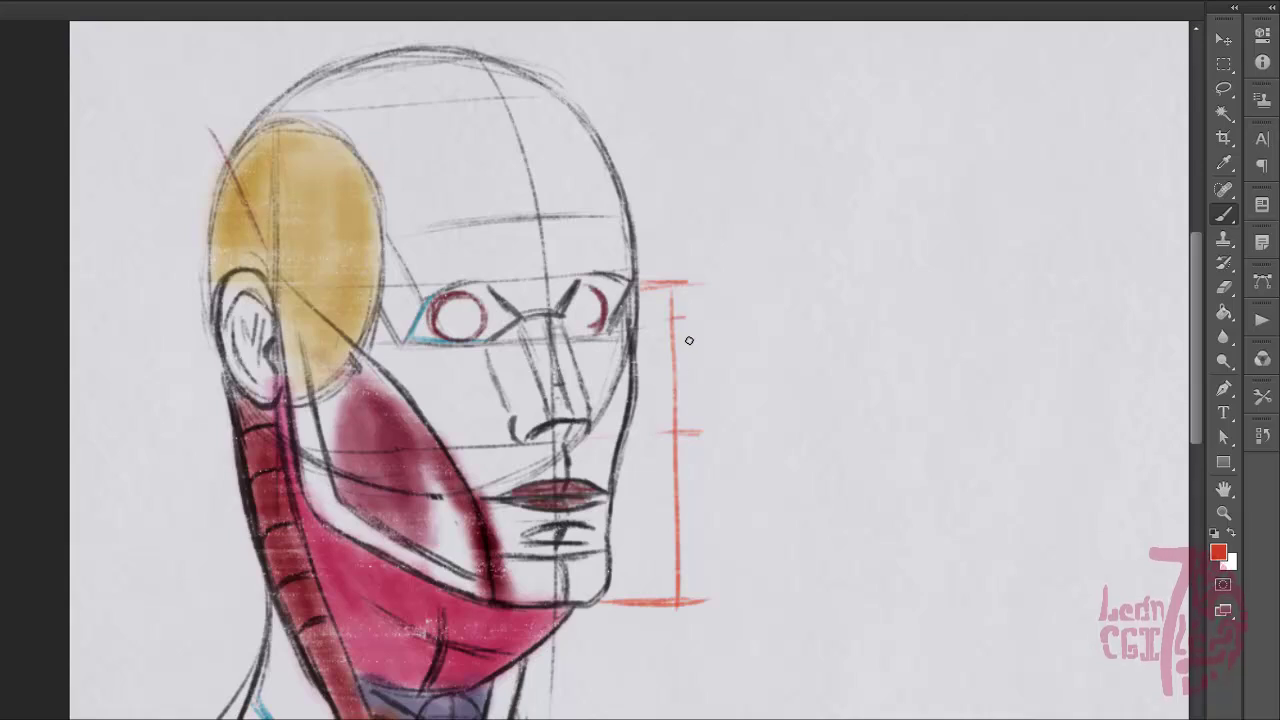
- Add red marks on the measuring line at eye, lip and chin levels, and label the divisions "1/2" and "5"
{"action": "mouse_move", "coordinate": [672, 314]}
{"action": "left_mouse_down"}
{"action": "mouse_move", "coordinate": [692, 313]}
{"action": "mouse_move", "coordinate": [692, 341]}
{"action": "left_mouse_up"}
{"action": "left_click_drag", "start_coordinate": [670, 548], "coordinate": [702, 549]}
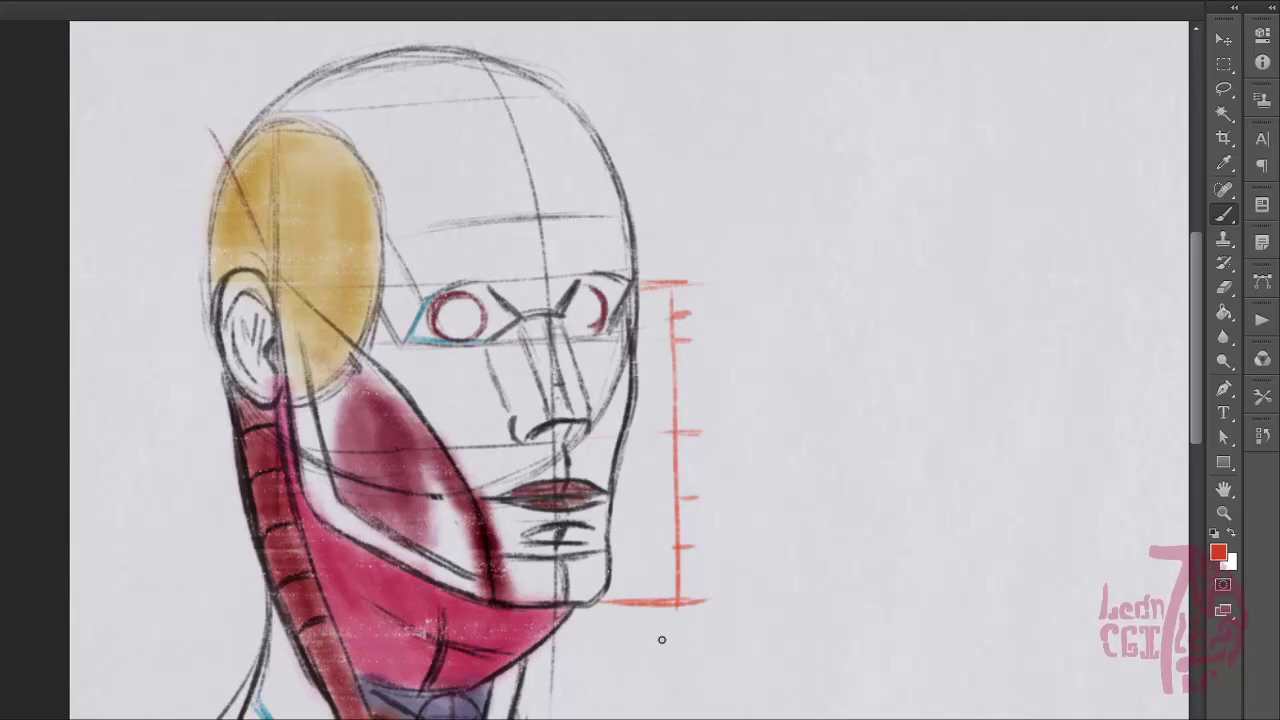
{"action": "left_click_drag", "start_coordinate": [713, 414], "coordinate": [712, 446]}
{"action": "left_click_drag", "start_coordinate": [721, 430], "coordinate": [731, 454]}
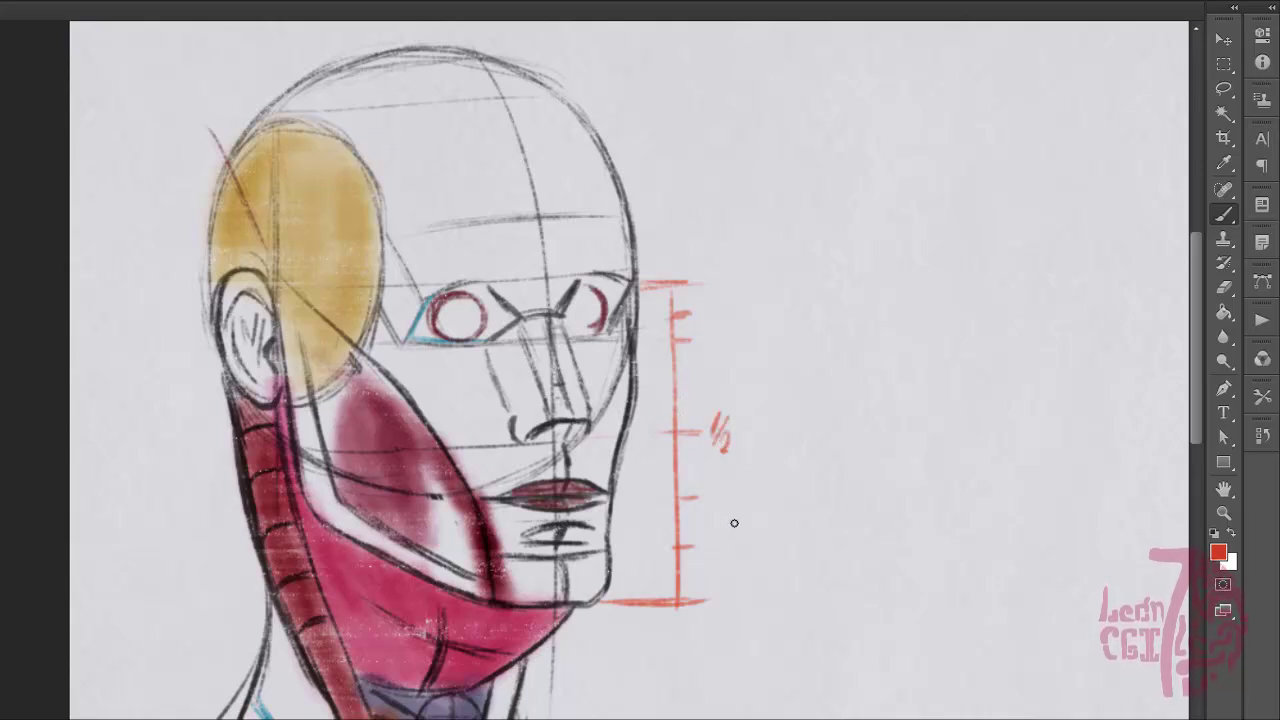
{"action": "left_click_drag", "start_coordinate": [733, 504], "coordinate": [712, 528]}
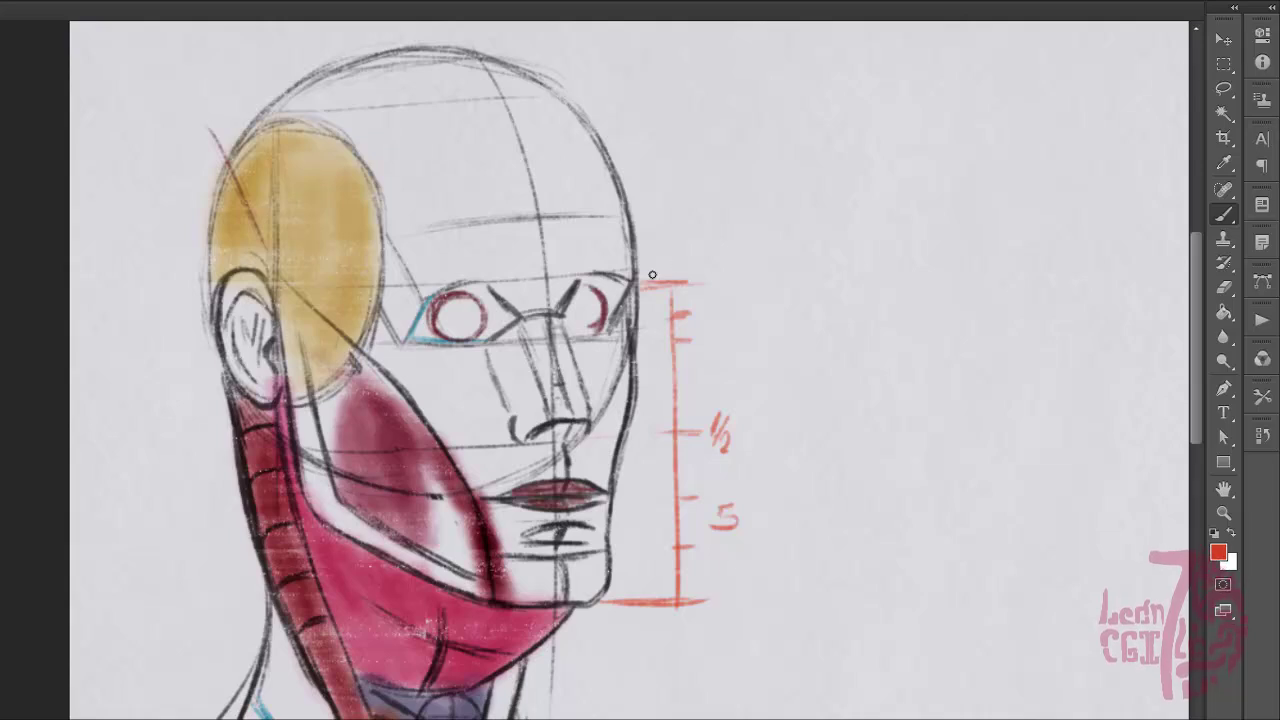
- Mark the lower forehead level in red, write "Ceja" beneath it, and reinforce the mark at lip level
{"action": "left_click_drag", "start_coordinate": [640, 220], "coordinate": [671, 220]}
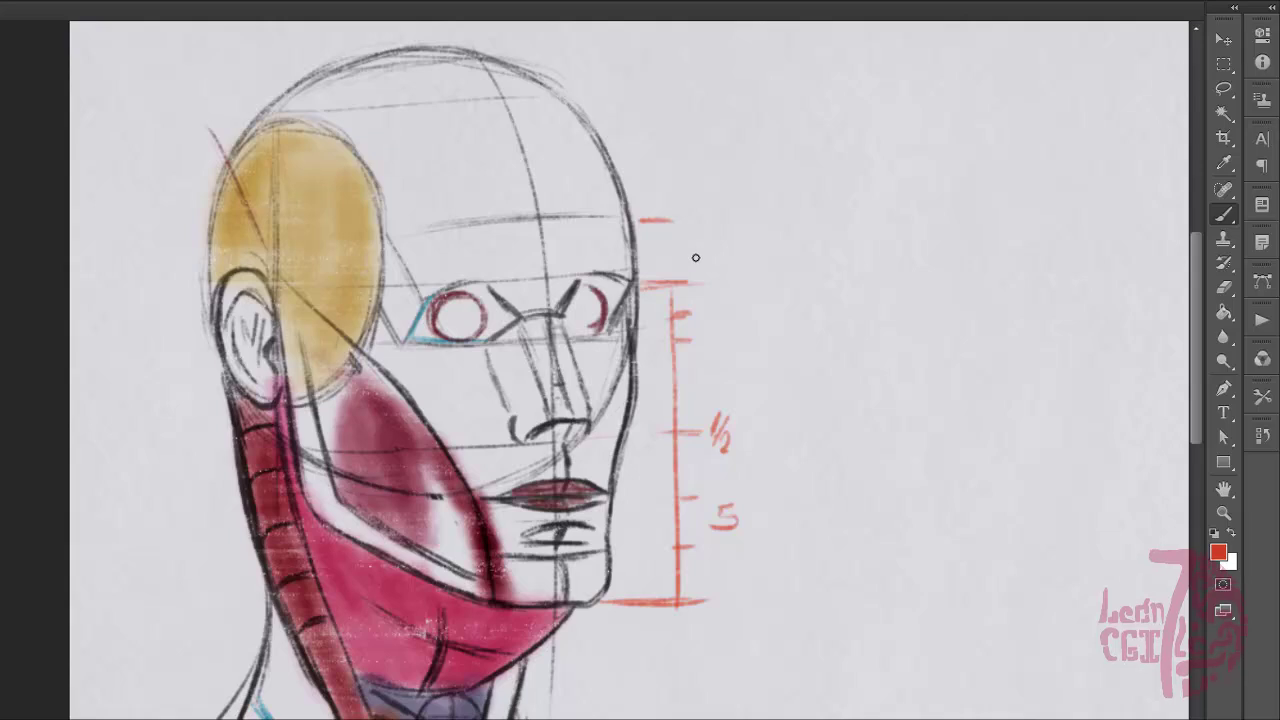
{"action": "mouse_move", "coordinate": [686, 237]}
{"action": "left_mouse_down"}
{"action": "mouse_move", "coordinate": [687, 256]}
{"action": "mouse_move", "coordinate": [714, 256]}
{"action": "mouse_move", "coordinate": [705, 263]}
{"action": "left_mouse_up"}
{"action": "left_click_drag", "start_coordinate": [711, 234], "coordinate": [745, 256]}
{"action": "left_click_drag", "start_coordinate": [682, 497], "coordinate": [712, 497]}
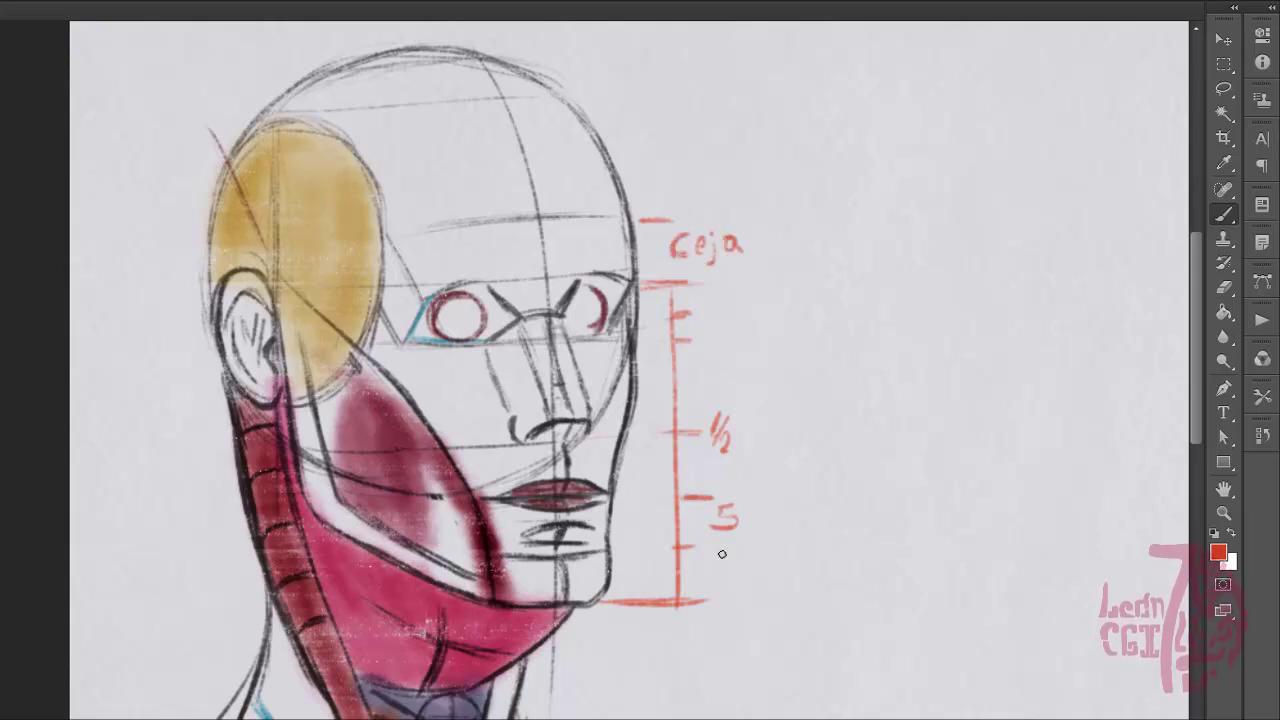
- Write the blue labels "Labios" and "menton" beside the lip and chin marks of the measuring line
{"action": "left_click", "coordinate": [316, 718], "text": "alt"}
{"action": "left_click", "coordinate": [309, 718], "text": "alt"}
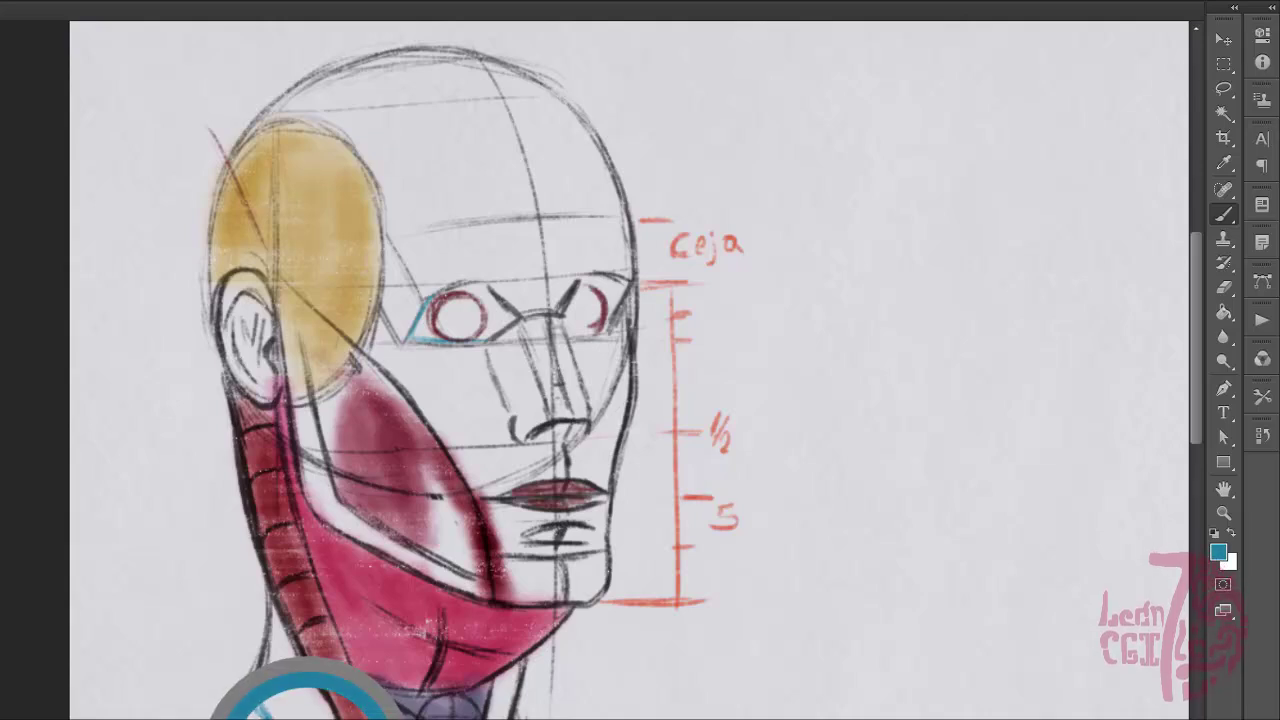
{"action": "left_click_drag", "start_coordinate": [720, 477], "coordinate": [730, 501]}
{"action": "left_click_drag", "start_coordinate": [743, 490], "coordinate": [769, 500]}
{"action": "left_click_drag", "start_coordinate": [784, 488], "coordinate": [795, 500]}
{"action": "left_click_drag", "start_coordinate": [707, 596], "coordinate": [768, 594]}
{"action": "left_click_drag", "start_coordinate": [772, 550], "coordinate": [815, 597]}
- Reinforce the brow line in dark grey, along with the inner eye socket edges and the bridge and side of the nose
{"action": "left_click", "coordinate": [258, 672], "text": "alt"}
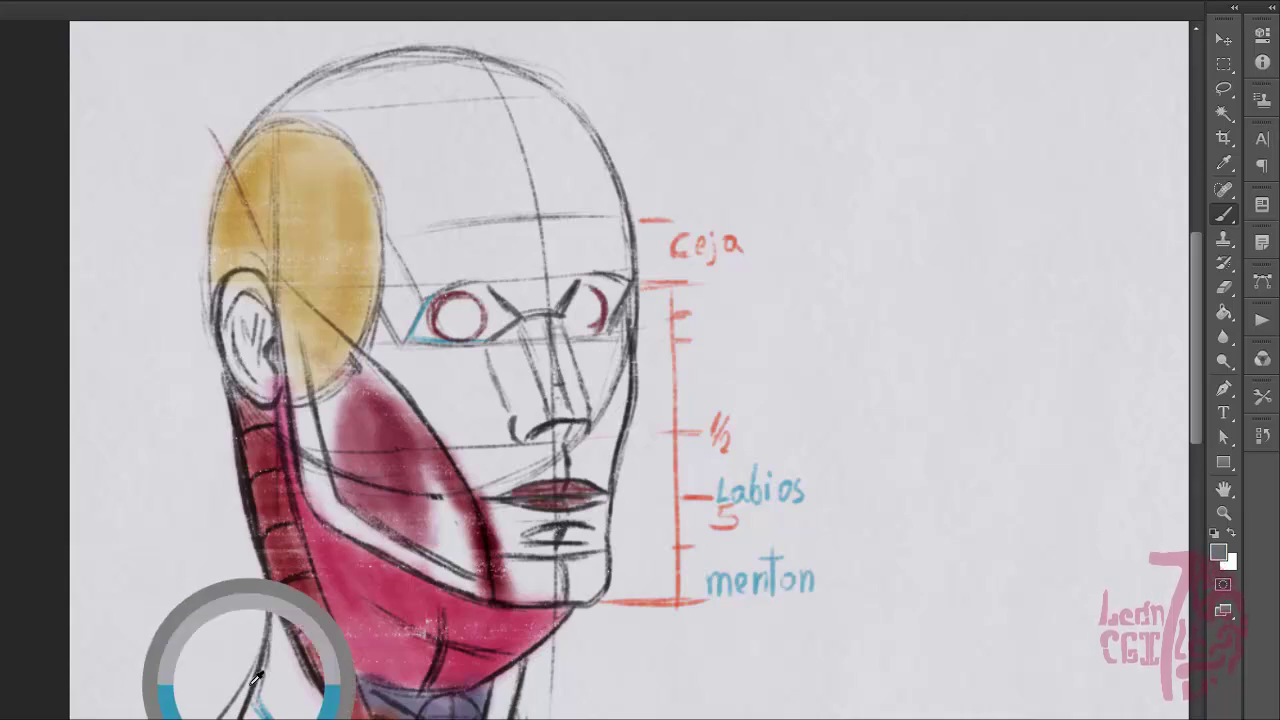
{"action": "left_click_drag", "start_coordinate": [472, 286], "coordinate": [610, 267]}
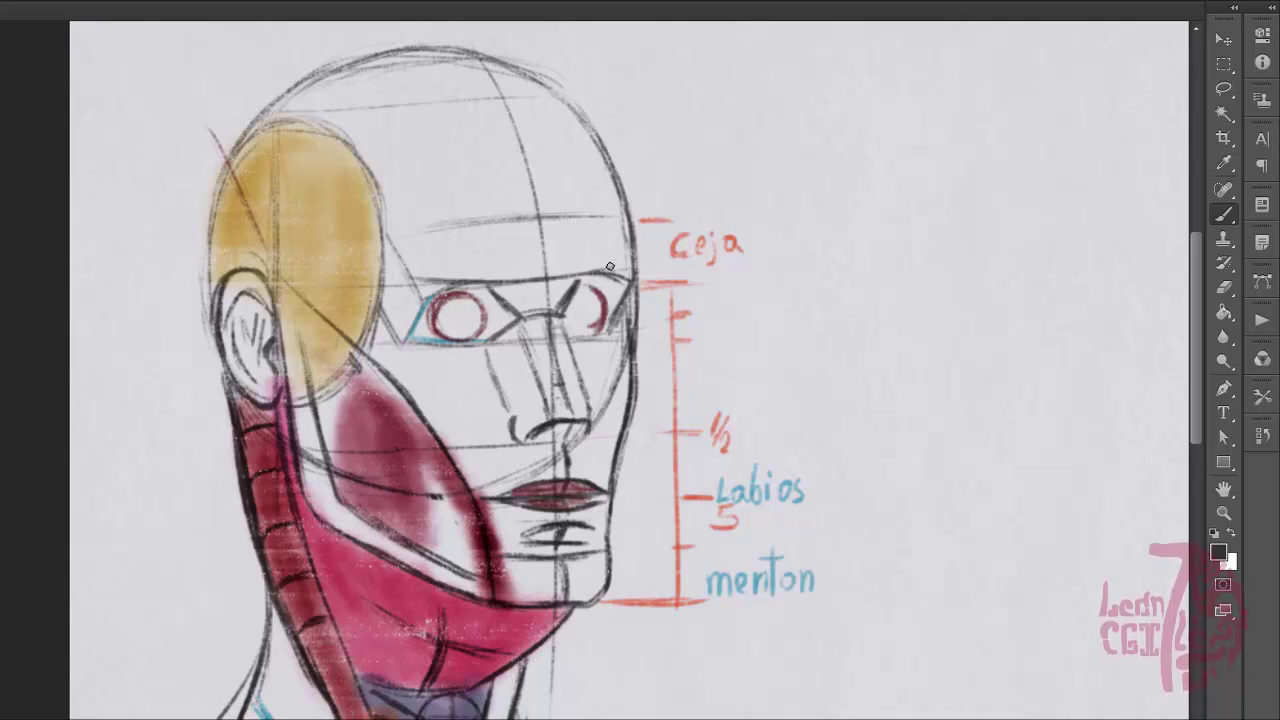
{"action": "left_click_drag", "start_coordinate": [416, 279], "coordinate": [629, 264]}
{"action": "left_click_drag", "start_coordinate": [418, 279], "coordinate": [624, 264]}
{"action": "mouse_move", "coordinate": [431, 301]}
{"action": "left_mouse_down"}
{"action": "mouse_move", "coordinate": [462, 287]}
{"action": "mouse_move", "coordinate": [509, 301]}
{"action": "left_mouse_up"}
{"action": "mouse_move", "coordinate": [598, 273]}
{"action": "left_mouse_down"}
{"action": "mouse_move", "coordinate": [628, 282]}
{"action": "mouse_move", "coordinate": [611, 329]}
{"action": "left_mouse_up"}
{"action": "left_click_drag", "start_coordinate": [521, 318], "coordinate": [488, 341]}
{"action": "mouse_move", "coordinate": [520, 318]}
{"action": "left_mouse_down"}
{"action": "mouse_move", "coordinate": [537, 400]}
{"action": "mouse_move", "coordinate": [522, 438]}
{"action": "left_mouse_up"}
{"action": "left_click_drag", "start_coordinate": [562, 318], "coordinate": [490, 340]}
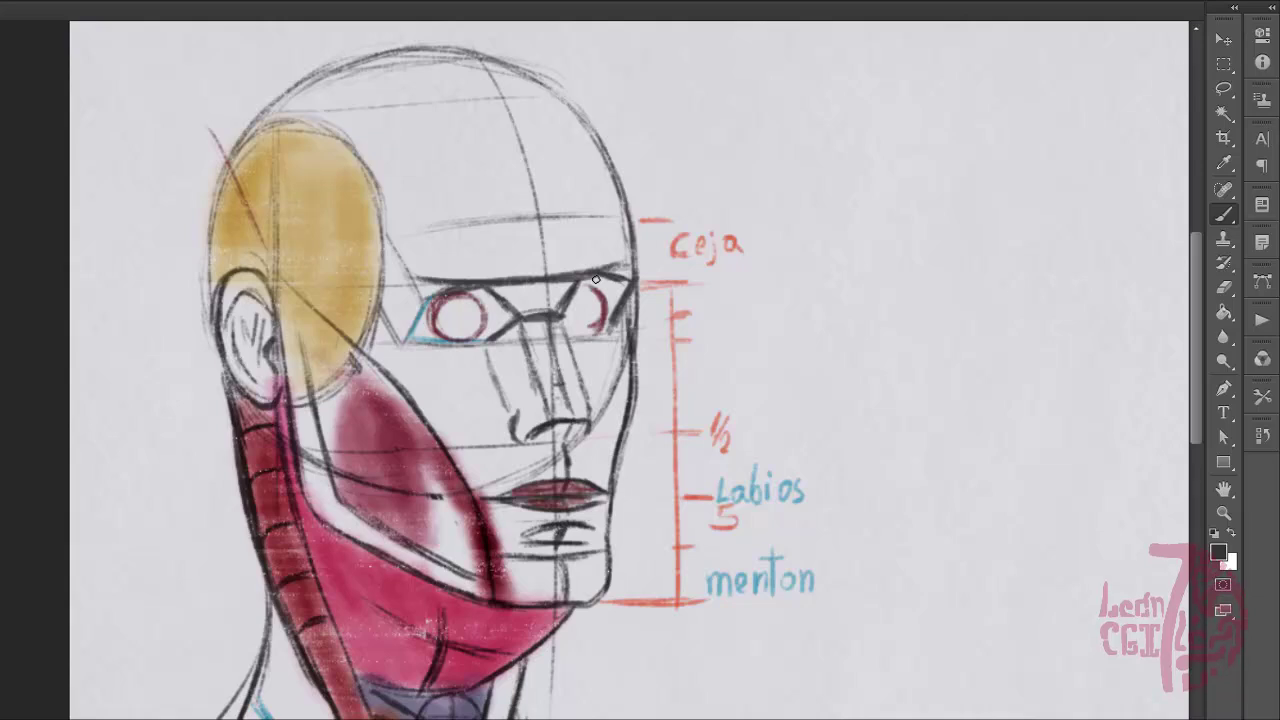
- Draw light blue contour lines across the upper forehead
{"action": "left_click", "coordinate": [287, 718], "text": "alt"}
{"action": "left_click_drag", "start_coordinate": [410, 166], "coordinate": [576, 143]}
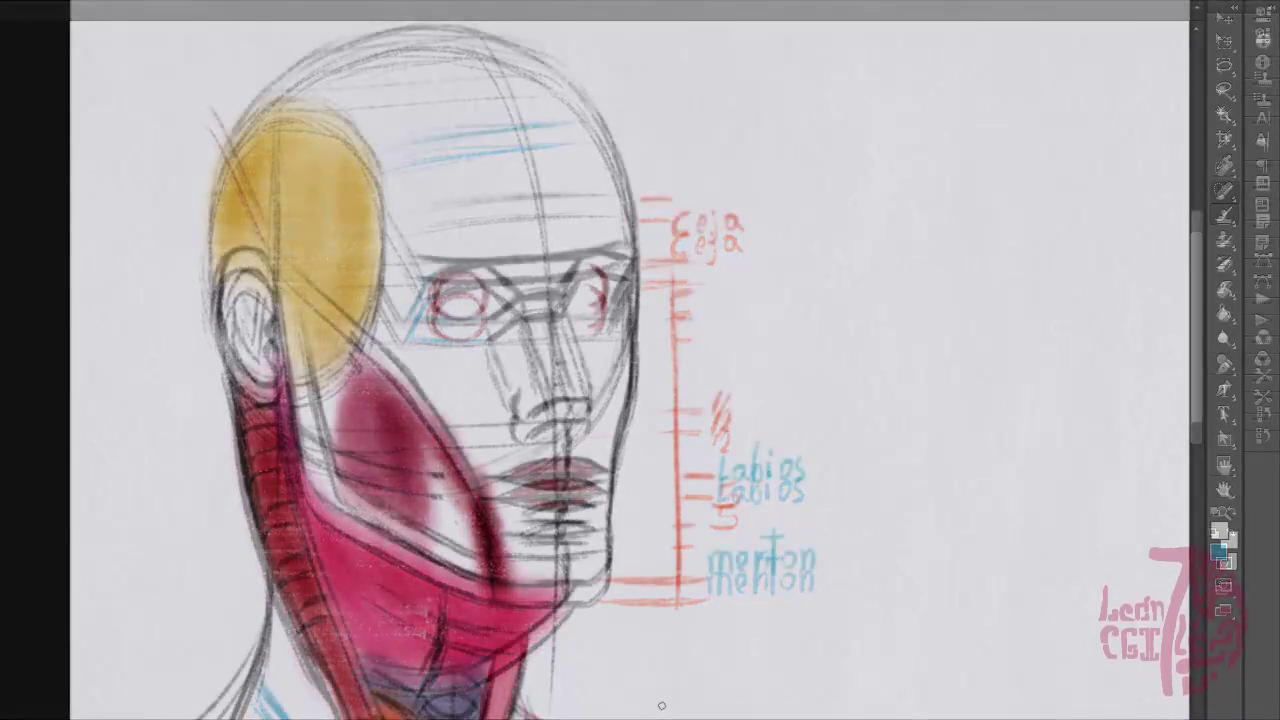